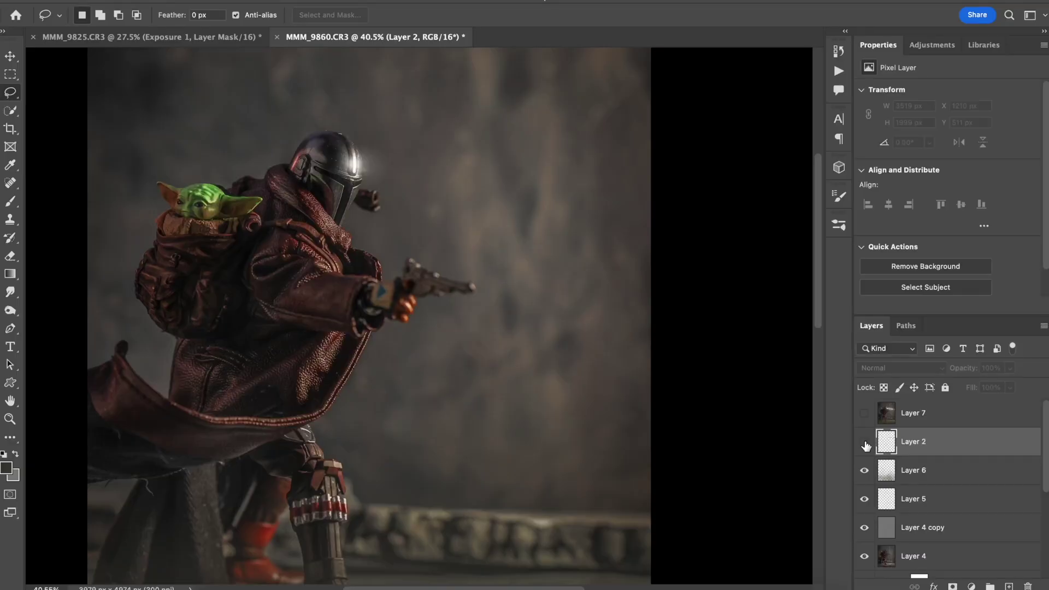
Step: Compare Layer 2's glowing blade on and off, hide it, and add a new empty Layer 8
{"action": "left_click", "coordinate": [864, 442]}
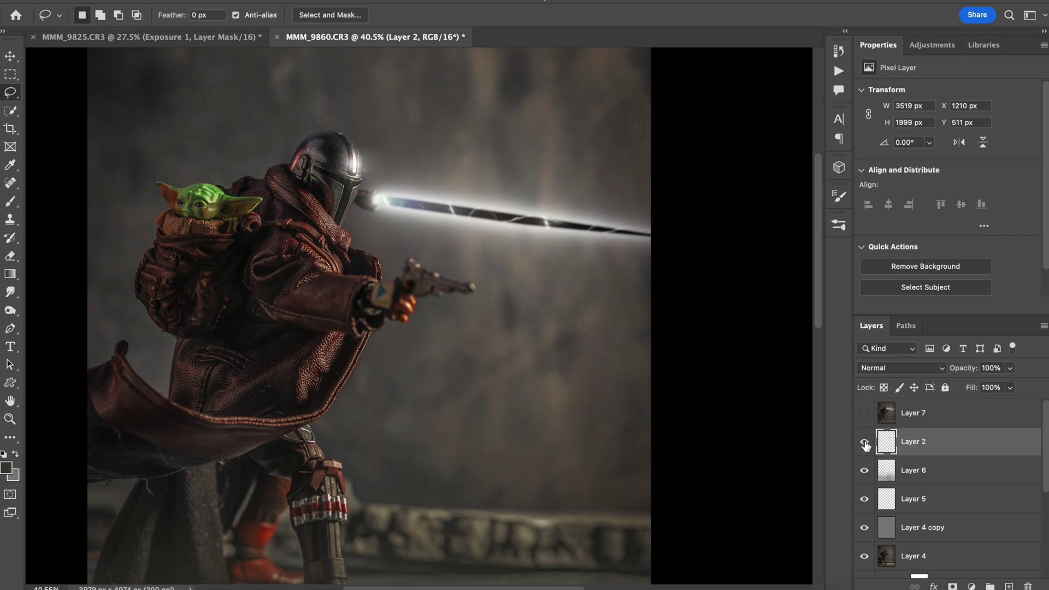
{"action": "left_click", "coordinate": [864, 443]}
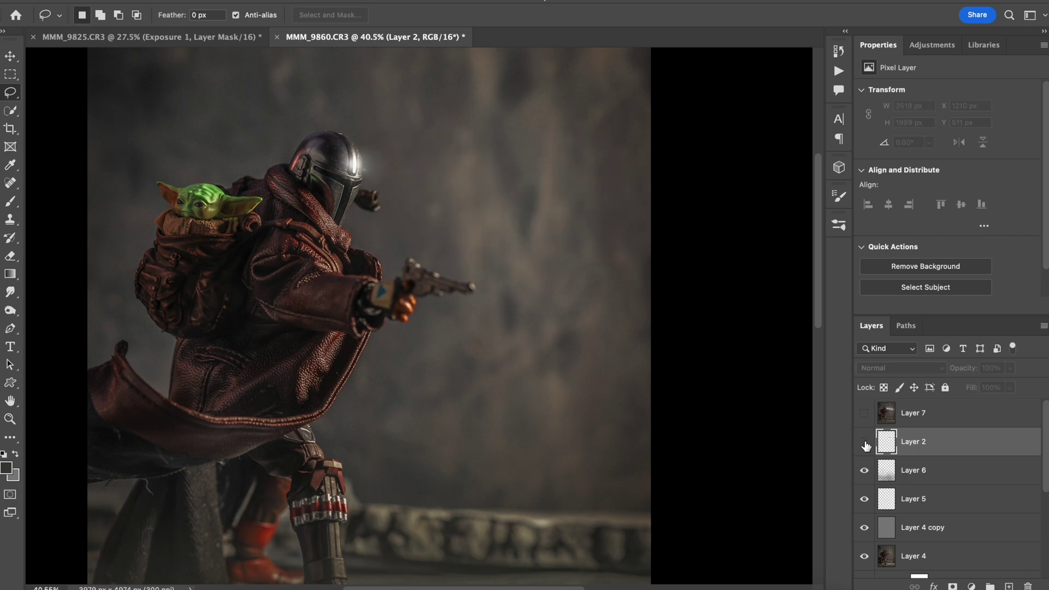
{"action": "left_click", "coordinate": [864, 443]}
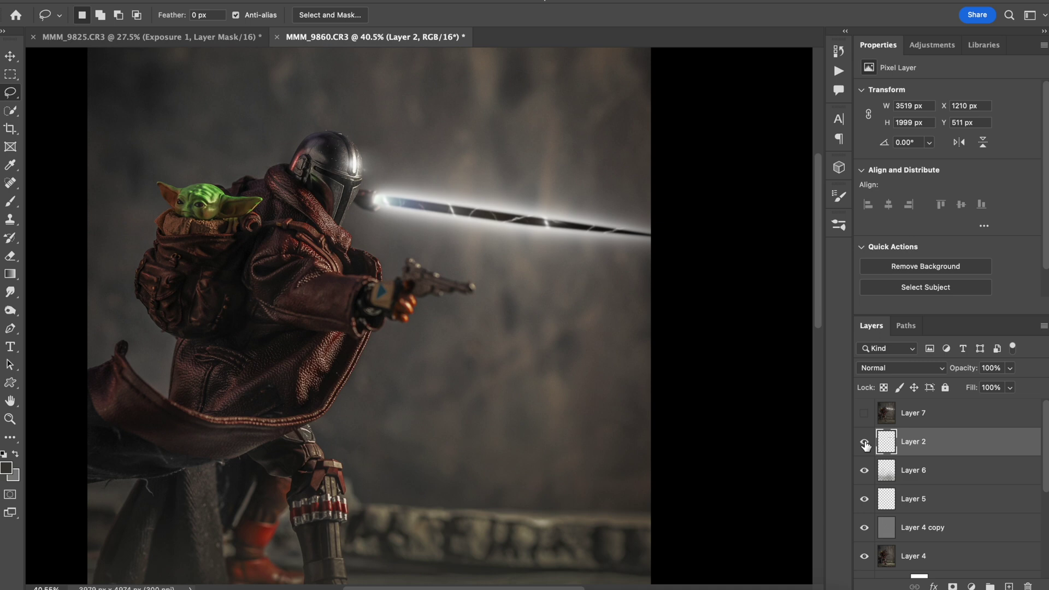
{"action": "left_click", "coordinate": [864, 442]}
{"action": "key", "text": "ctrl+shift+alt+n"}
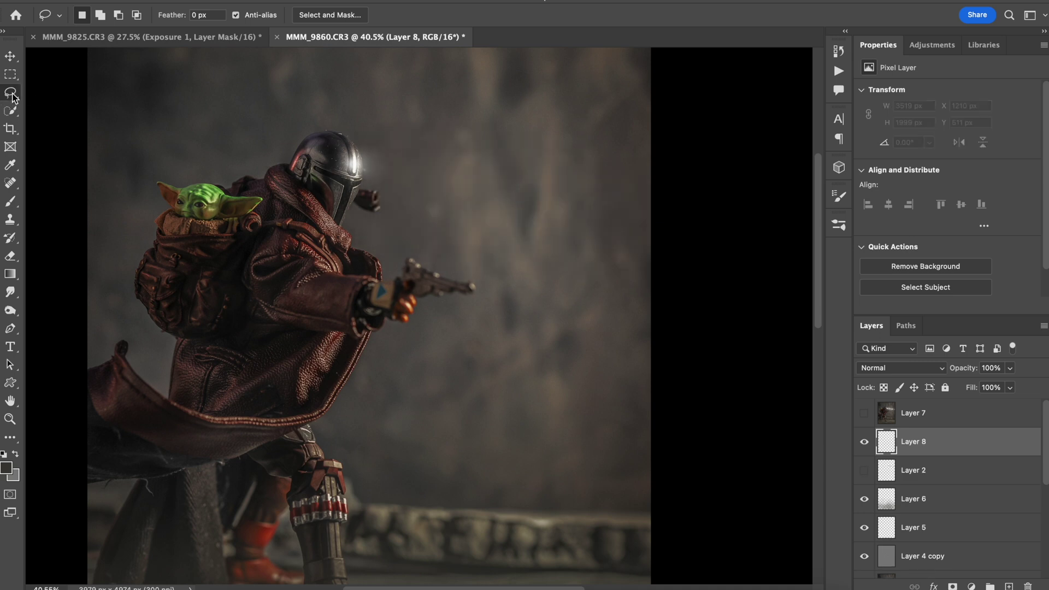
Step: Draw a thin tapering blade selection from the hilt out toward the right edge
{"action": "left_click", "coordinate": [377, 195]}
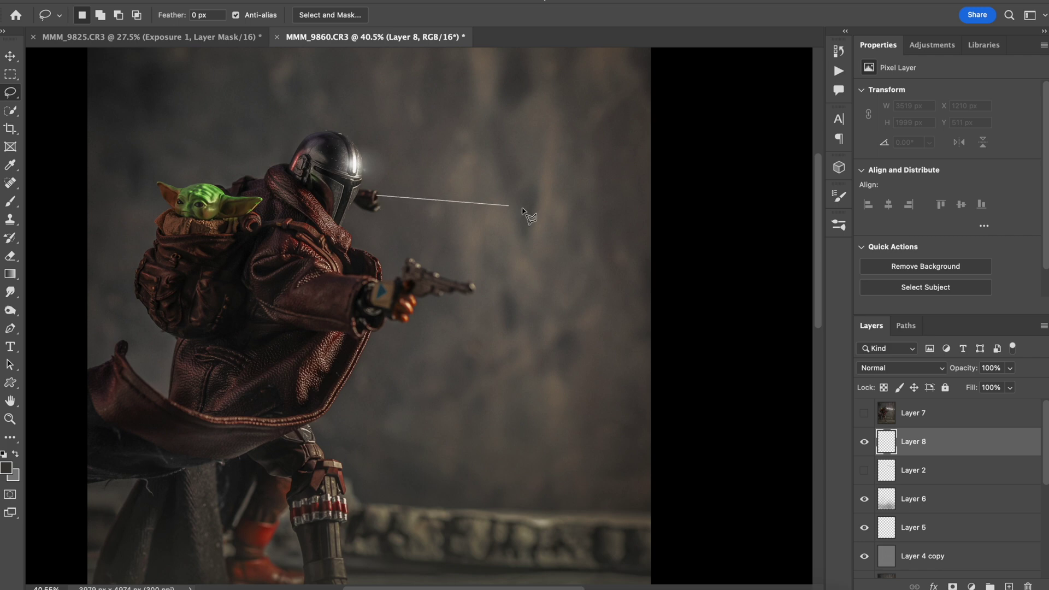
{"action": "left_click", "coordinate": [641, 227]}
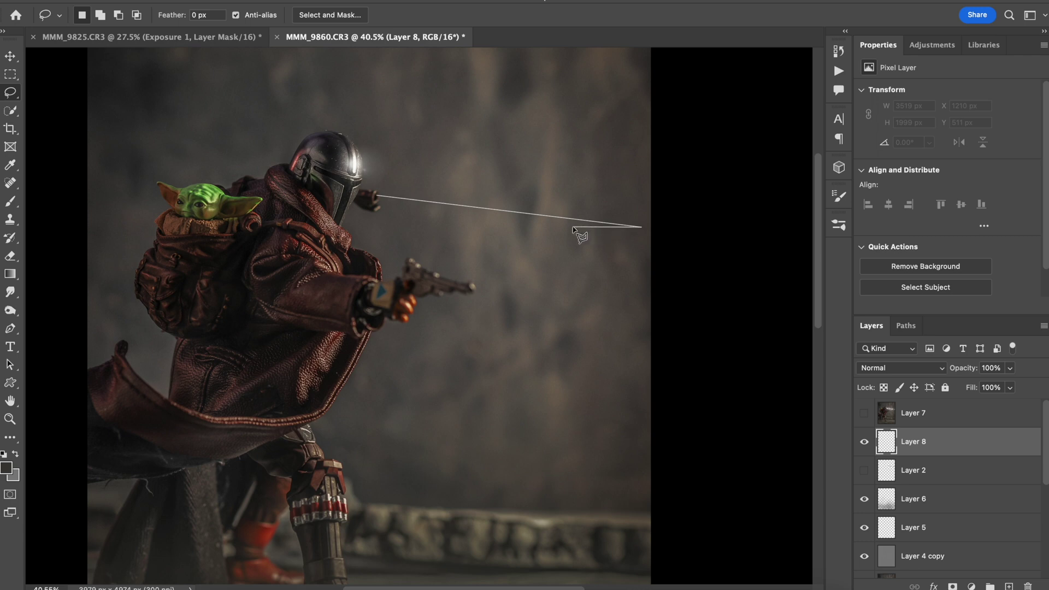
{"action": "left_click", "coordinate": [534, 222]}
{"action": "left_click", "coordinate": [375, 204]}
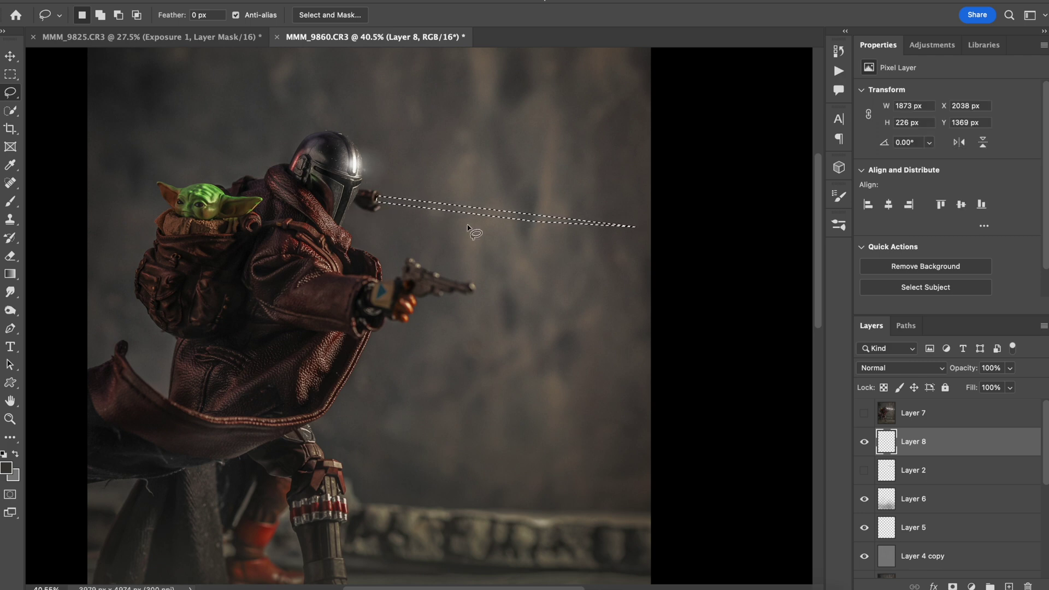
Step: Set the background colour to pure black and fill the blade selection with it
{"action": "left_click", "coordinate": [13, 476]}
{"action": "left_click", "coordinate": [877, 214]}
{"action": "left_click_drag", "start_coordinate": [876, 214], "coordinate": [877, 319]}
{"action": "left_click", "coordinate": [998, 67]}
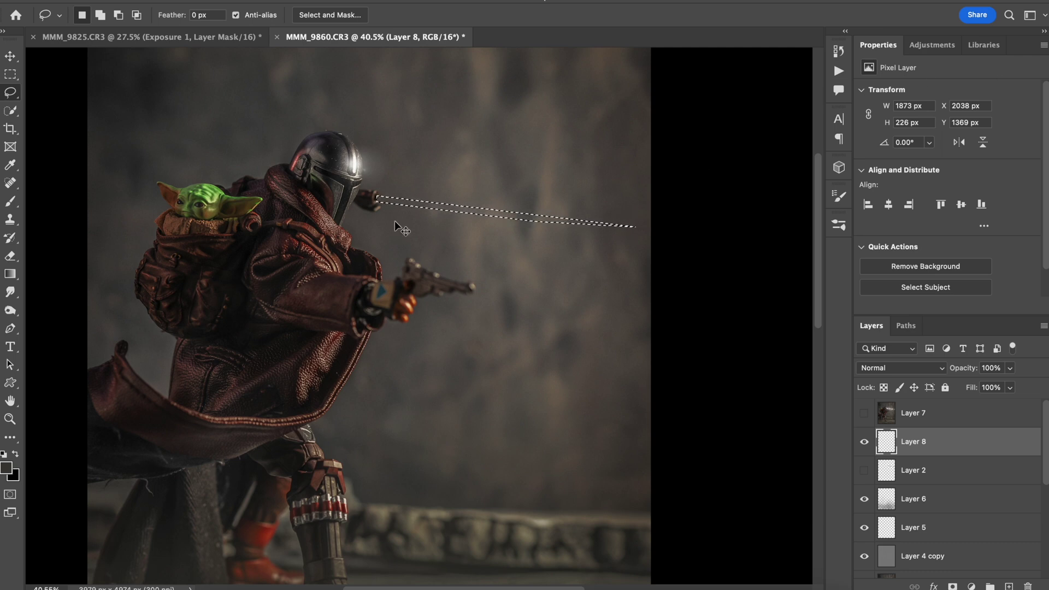
{"action": "key", "text": "super+BackSpace"}
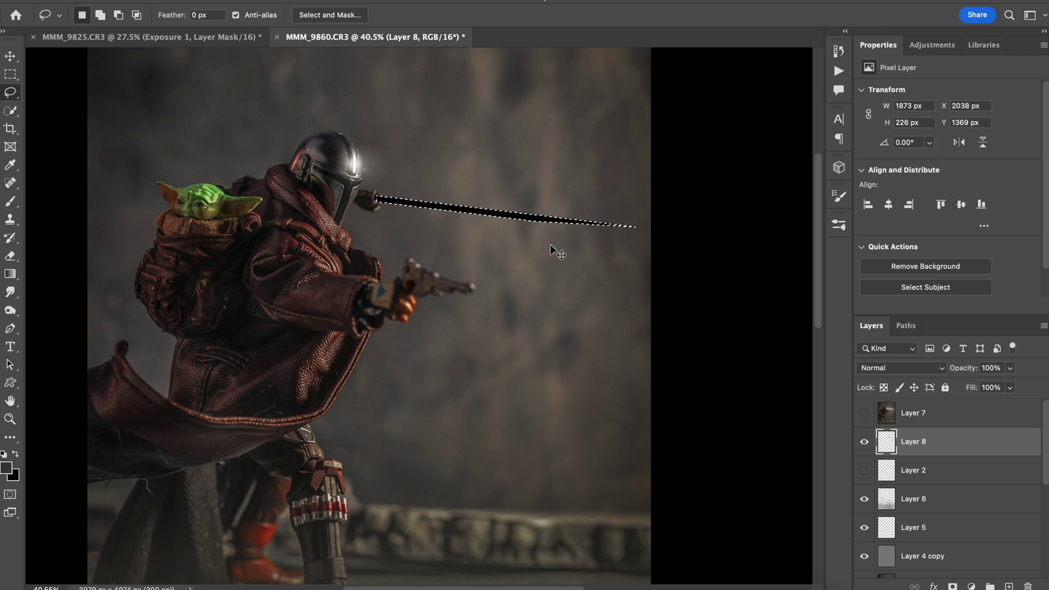
Step: Deselect the black blade and erase its tip to shorten and taper it
{"action": "key", "text": "super+d"}
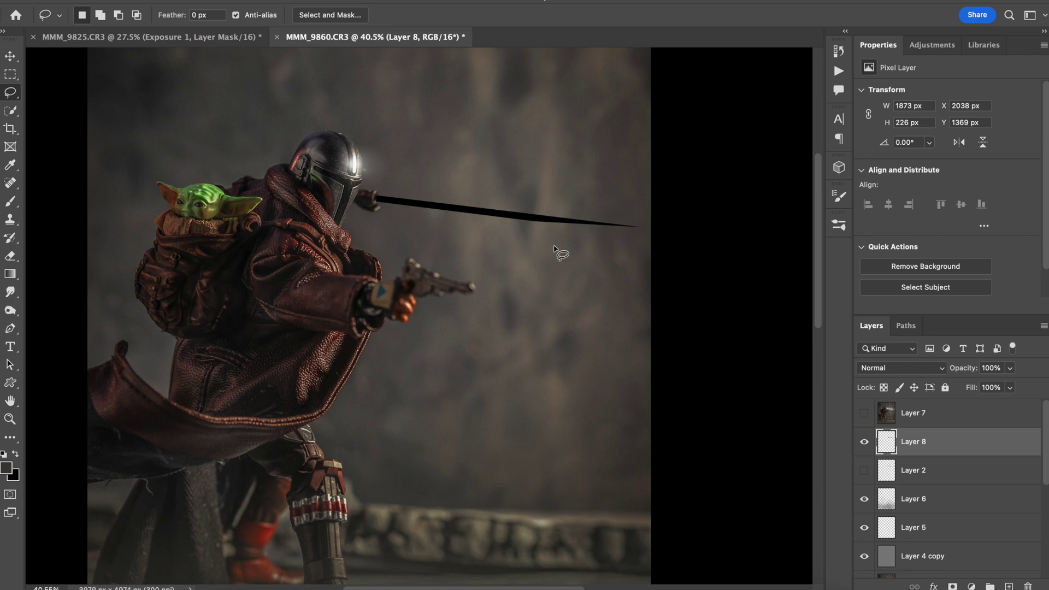
{"action": "scroll", "coordinate": [556, 249], "scroll_direction": "up", "scroll_amount": 5}
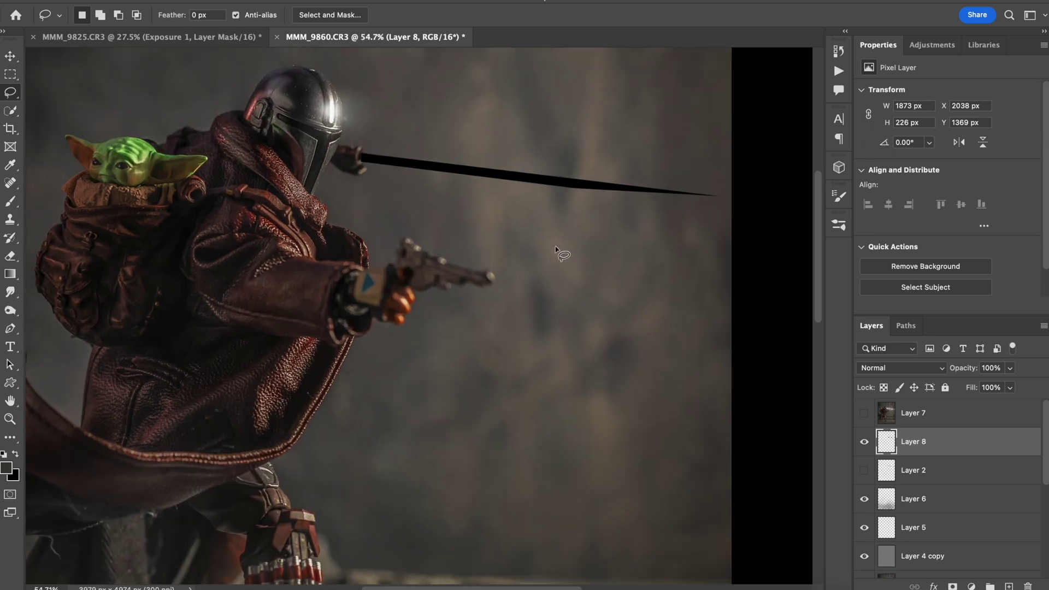
{"action": "scroll", "coordinate": [556, 249], "scroll_direction": "up", "scroll_amount": 2}
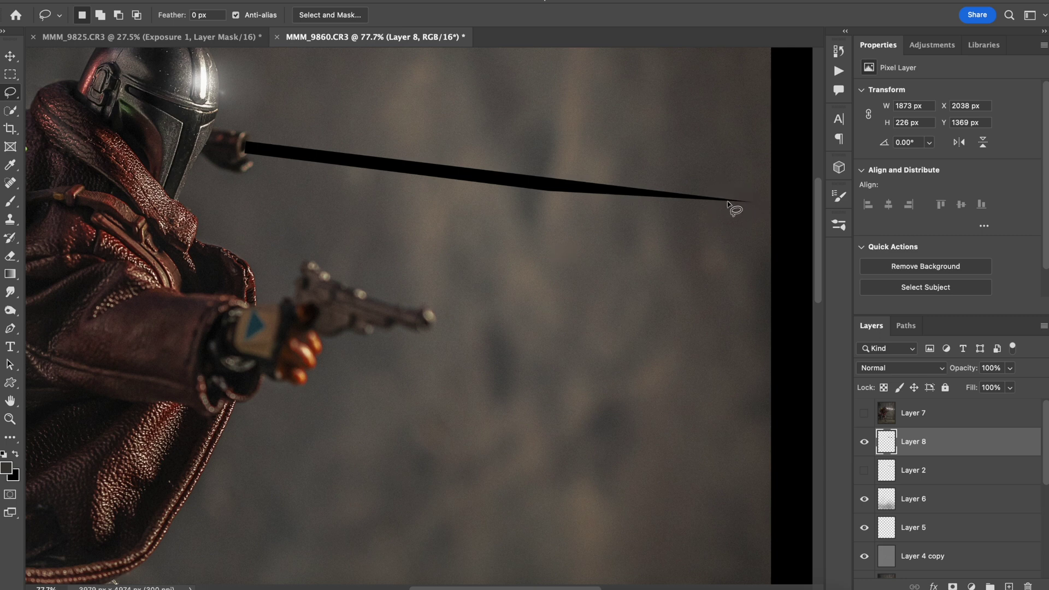
{"action": "key", "text": "e"}
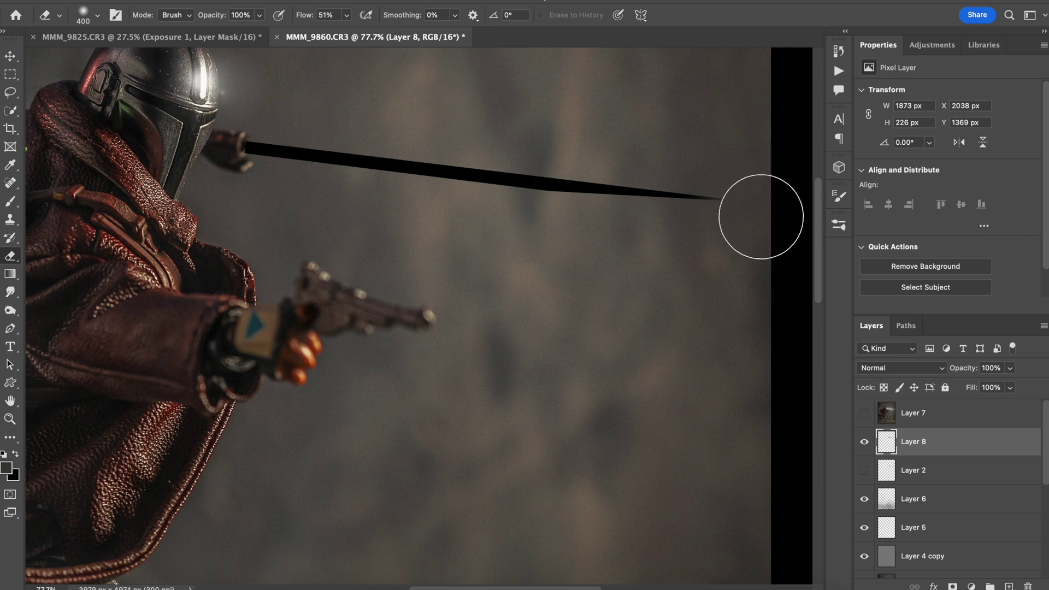
{"action": "mouse_move", "coordinate": [761, 216]}
{"action": "left_mouse_down"}
{"action": "mouse_move", "coordinate": [753, 238]}
{"action": "mouse_move", "coordinate": [748, 197]}
{"action": "mouse_move", "coordinate": [740, 256]}
{"action": "mouse_move", "coordinate": [730, 257]}
{"action": "mouse_move", "coordinate": [739, 180]}
{"action": "mouse_move", "coordinate": [752, 235]}
{"action": "left_mouse_up"}
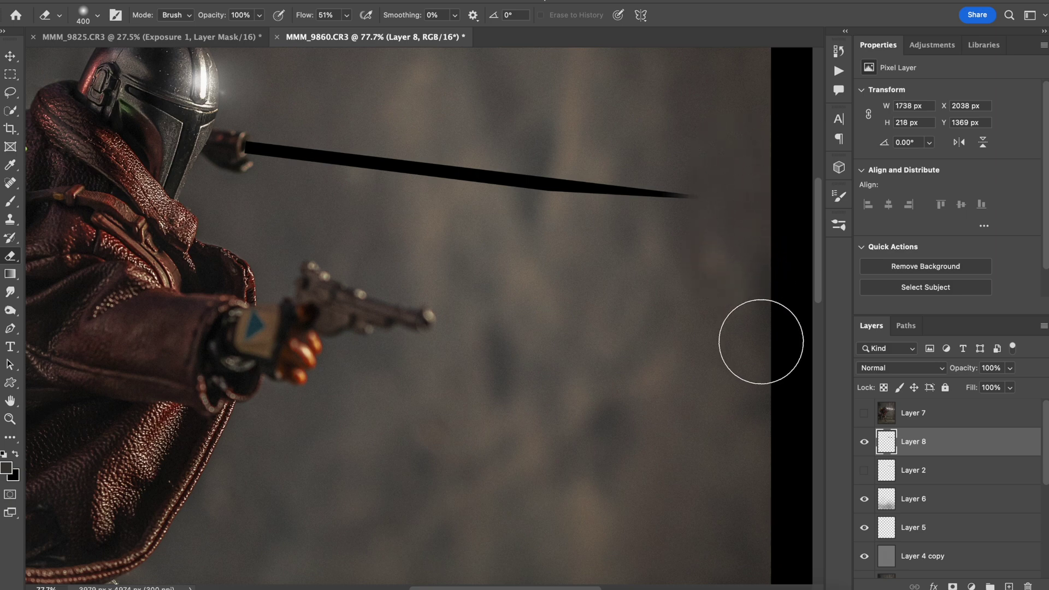
Step: Set the eraser flow to 100%, then fill the whole Layer 8 with black
{"action": "key", "text": "super+minus"}
{"action": "key", "text": "super+minus"}
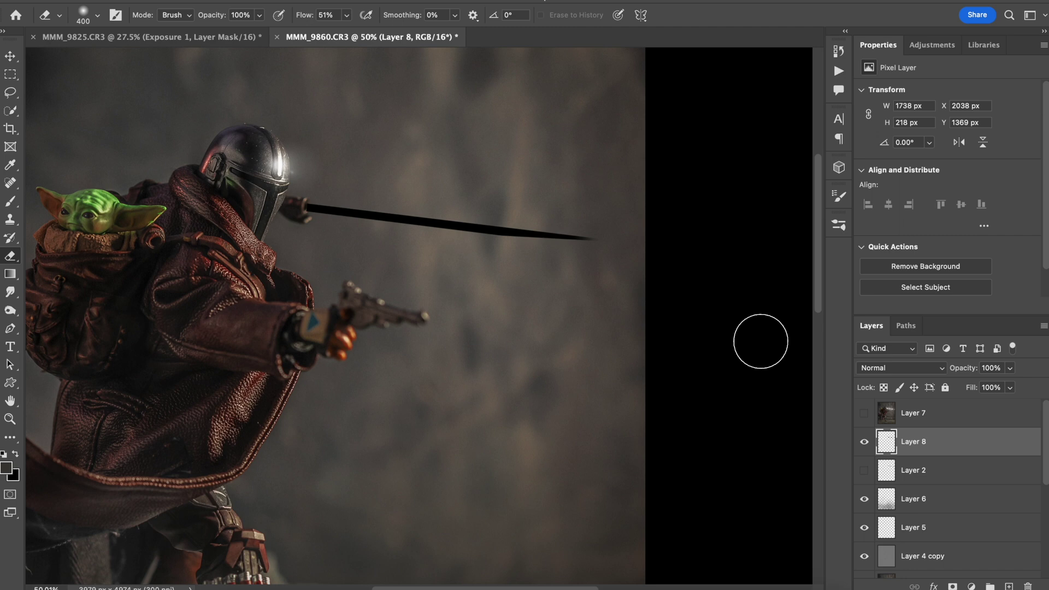
{"action": "key", "text": "shift+0"}
{"action": "scroll", "coordinate": [570, 420], "scroll_direction": "down", "scroll_amount": 1}
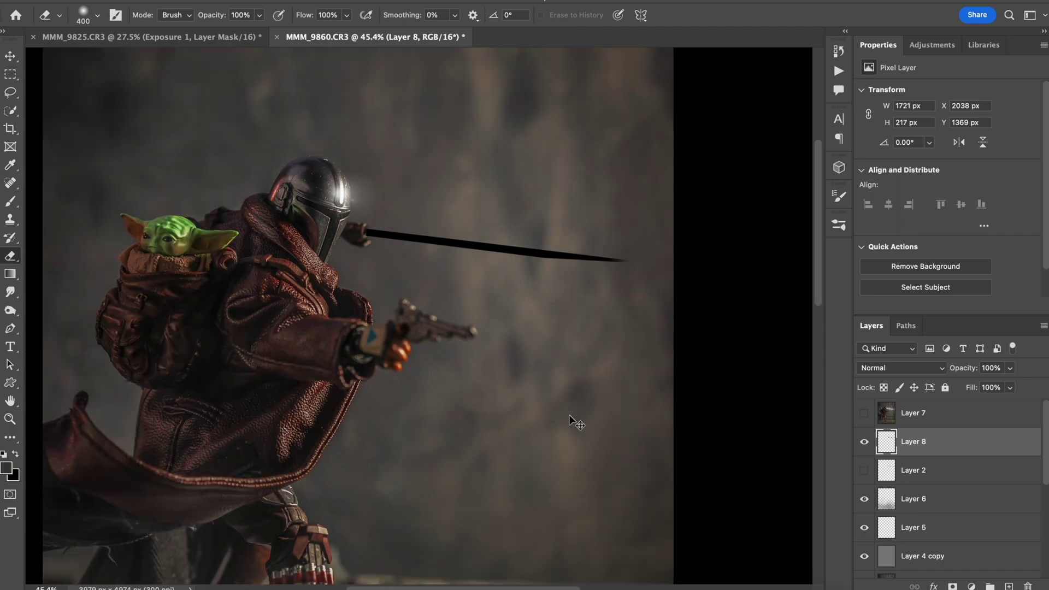
{"action": "scroll", "coordinate": [569, 418], "scroll_direction": "up", "scroll_amount": 3}
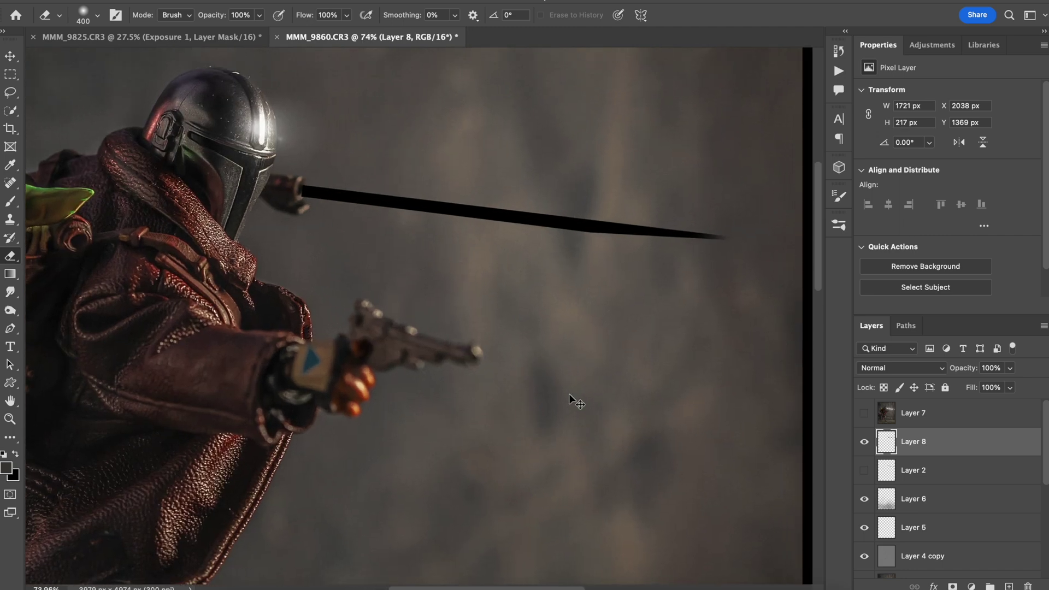
{"action": "key", "text": "alt+BackSpace"}
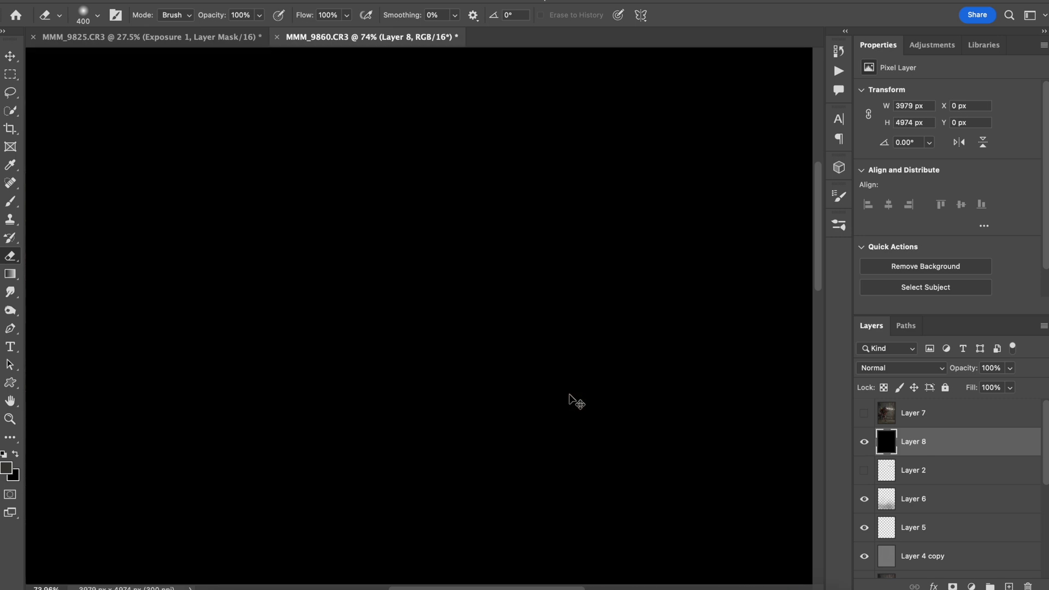
Step: Undo the full-layer black fill and duplicate Layer 8 into a stack of copies up to copy 6
{"action": "key", "text": "ctrl+z"}
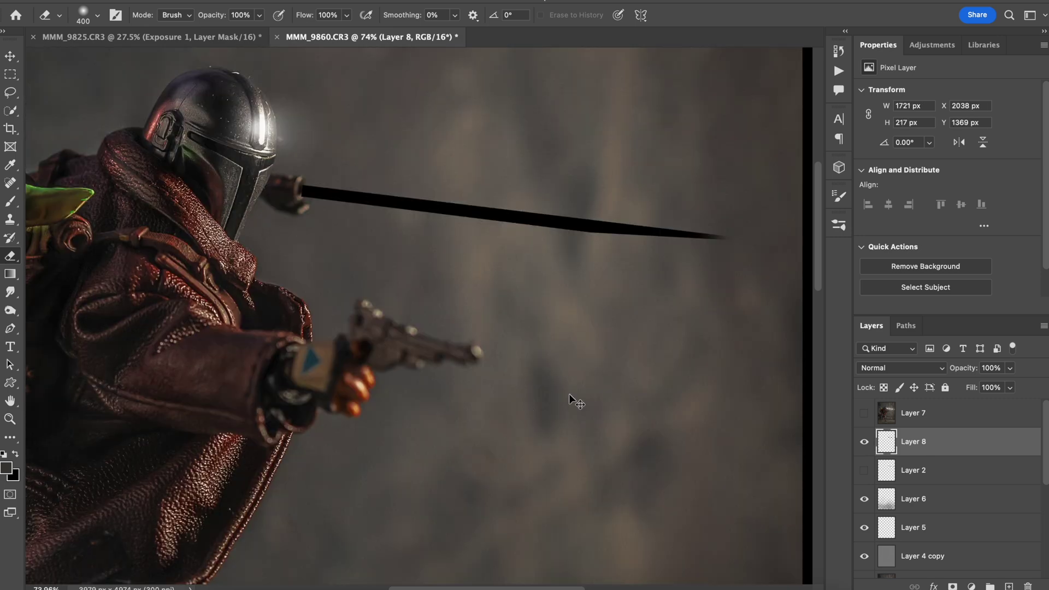
{"action": "key", "text": "ctrl+j"}
{"action": "key", "text": "ctrl+j"}
{"action": "key", "text": "ctrl+j"}
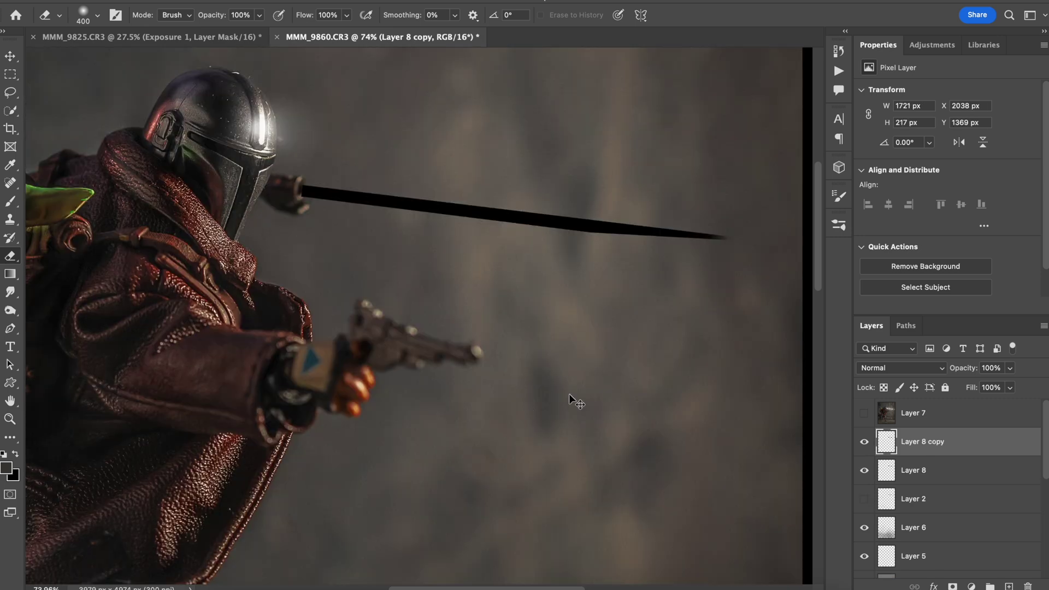
{"action": "key", "text": "ctrl+j"}
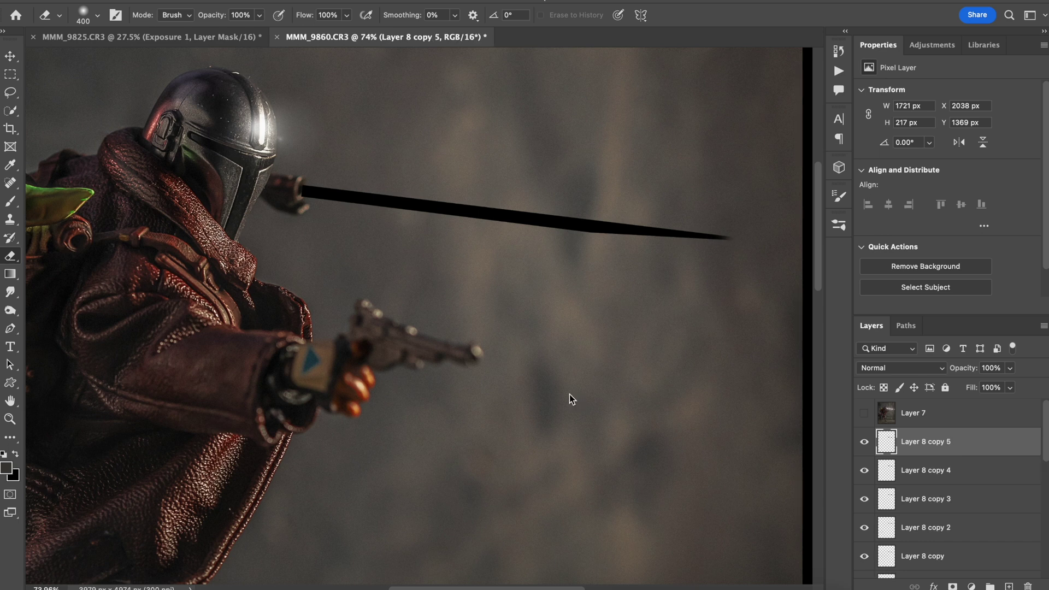
{"action": "key", "text": "ctrl+j"}
{"action": "key", "text": "ctrl+minus"}
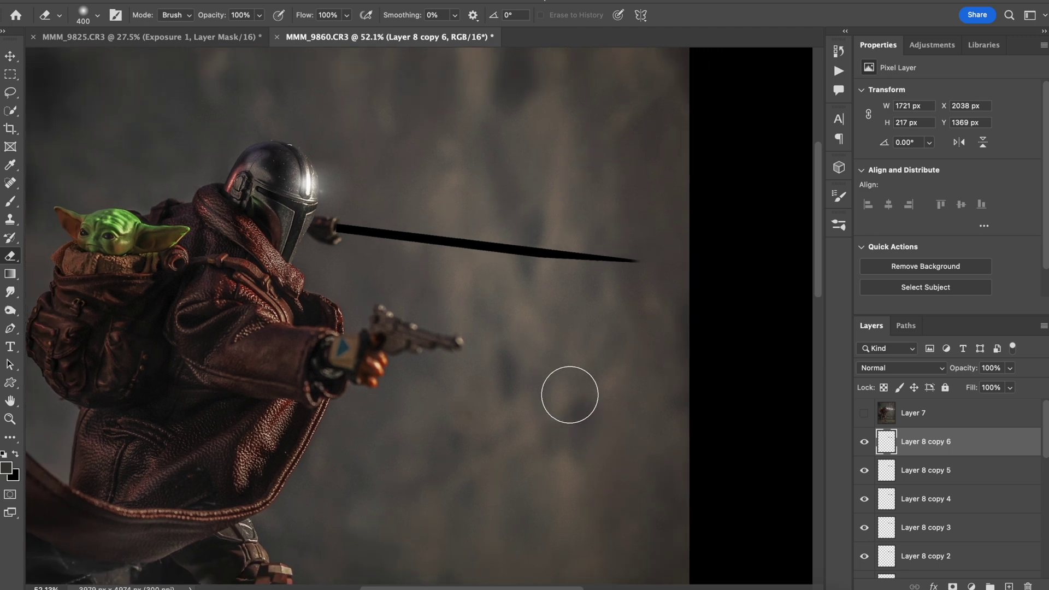
Step: Apply a 200-pixel Gaussian Blur to the top blade copy, Layer 8 copy 6
{"action": "key", "text": "ctrl+shift+a"}
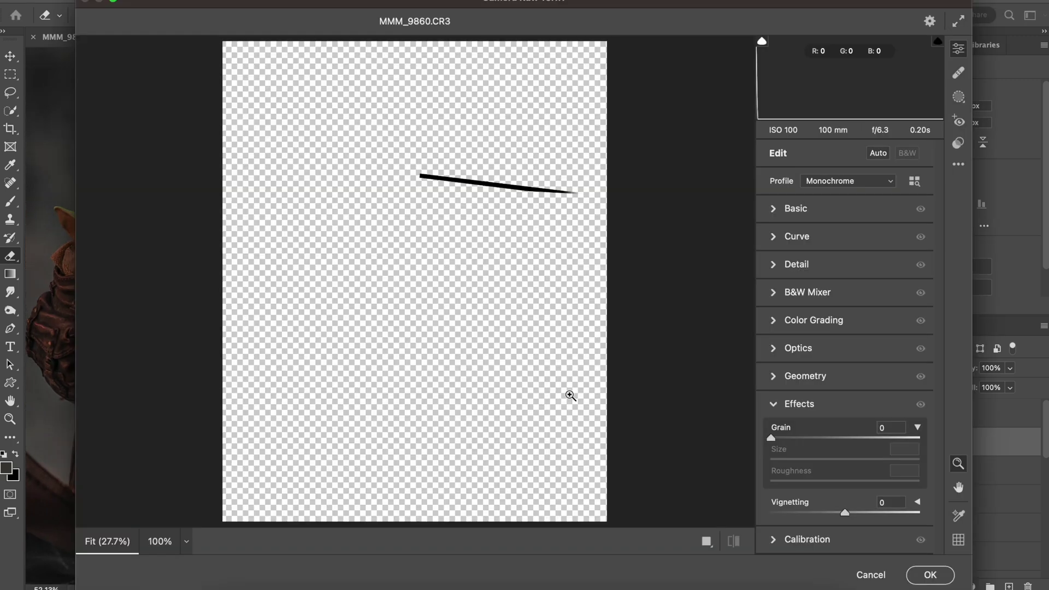
{"action": "left_click", "coordinate": [869, 575]}
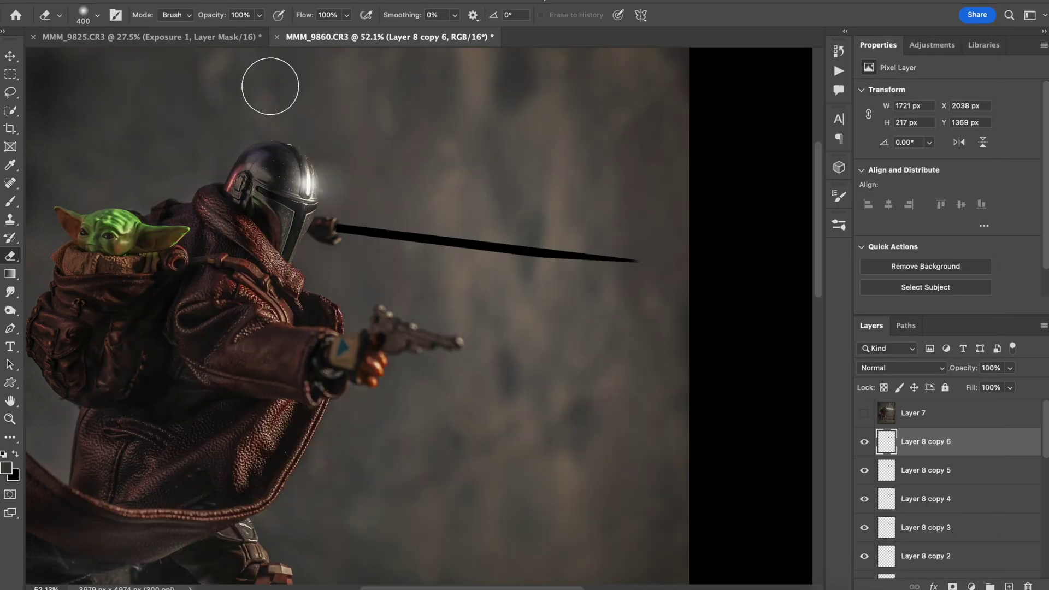
{"action": "left_click", "coordinate": [328, 0]}
{"action": "mouse_move", "coordinate": [346, 162]}
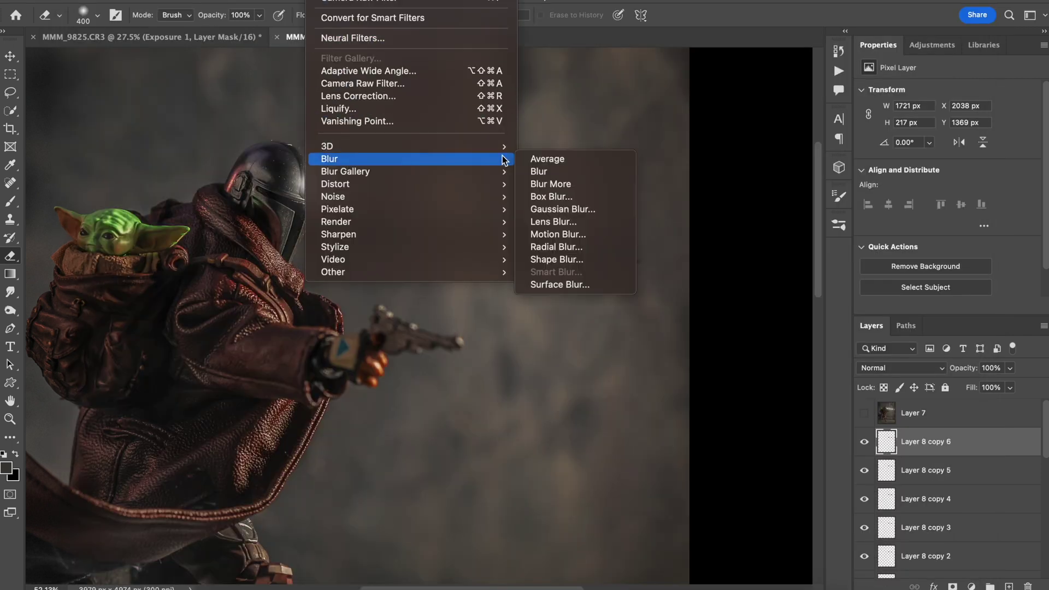
{"action": "left_click", "coordinate": [597, 209]}
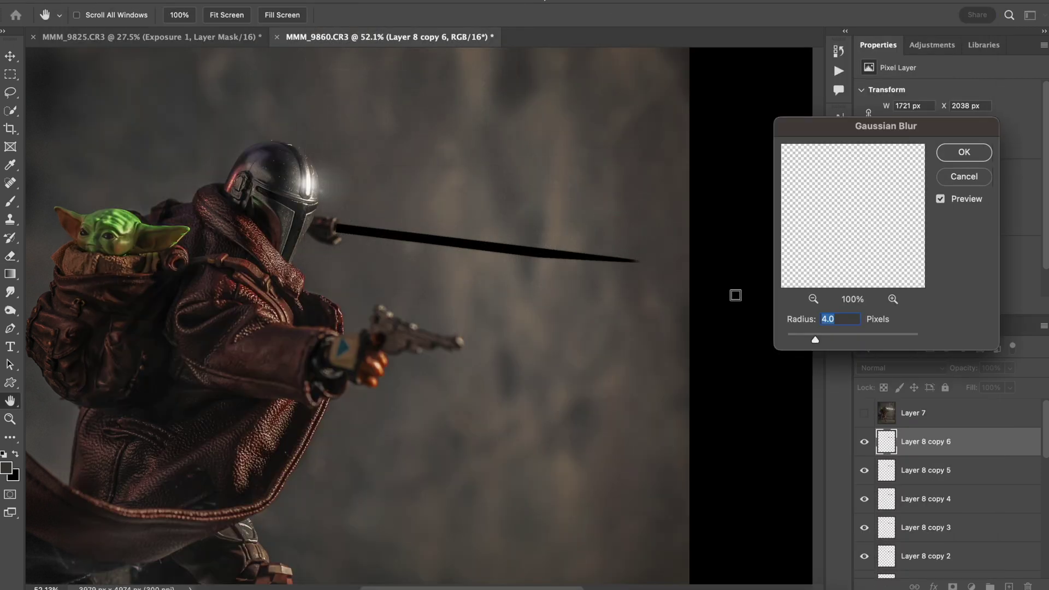
{"action": "type", "text": "200"}
{"action": "key", "text": "Return"}
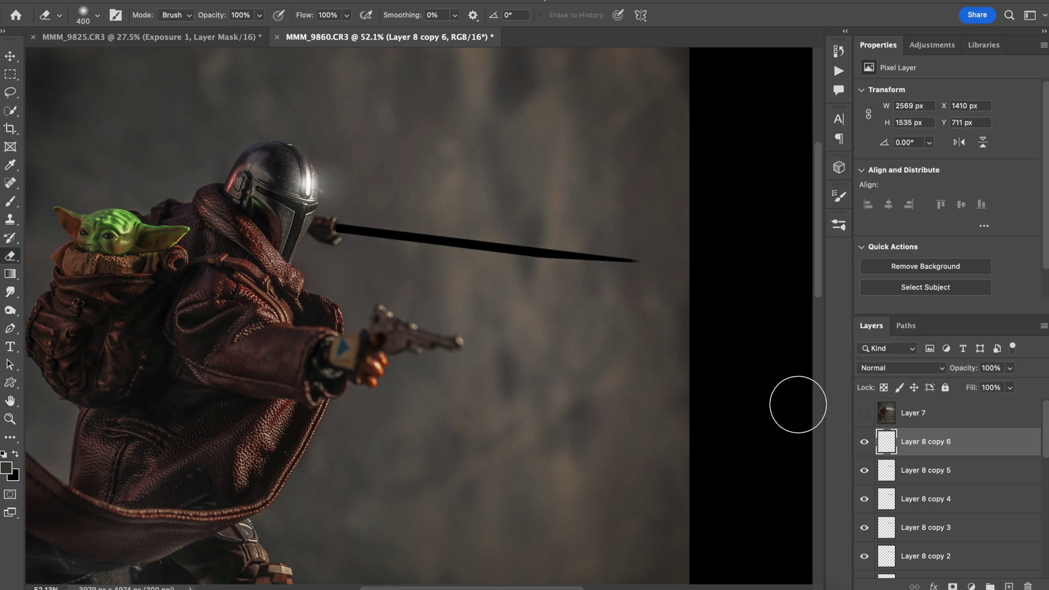
Step: Blur Layer 8 copy 5, copy 4 and copy 3 at 100, 40 and 40 pixels
{"action": "left_click", "coordinate": [921, 477]}
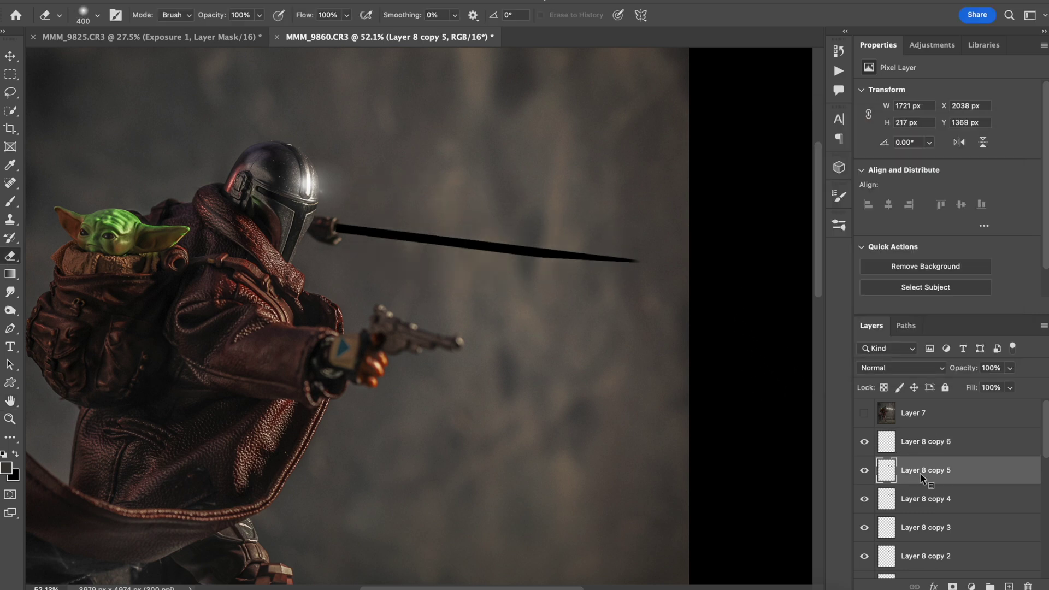
{"action": "key", "text": "super+alt+f"}
{"action": "type", "text": "100"}
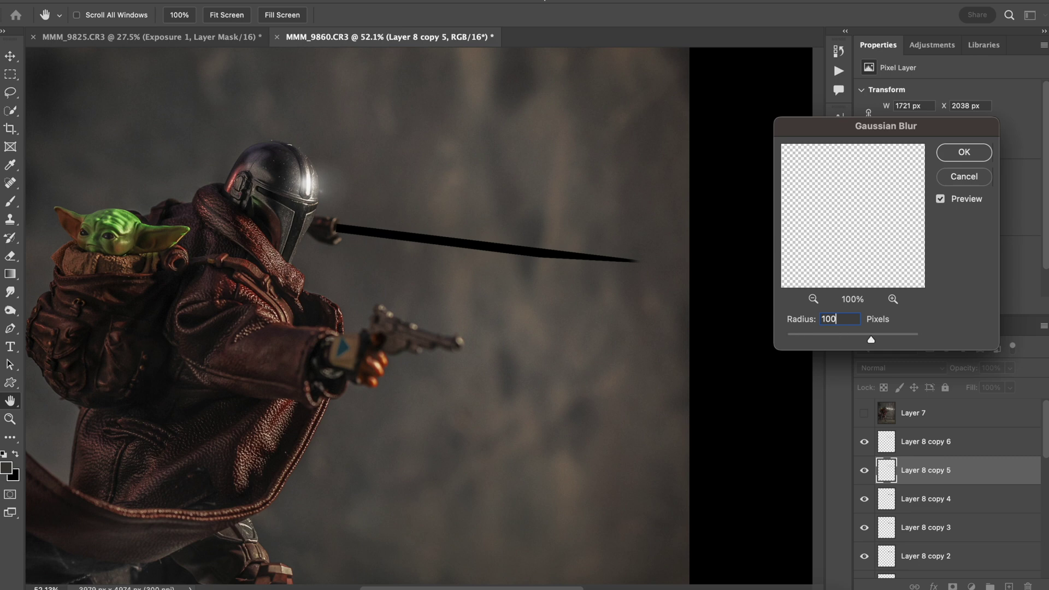
{"action": "key", "text": "Return"}
{"action": "left_click", "coordinate": [934, 508]}
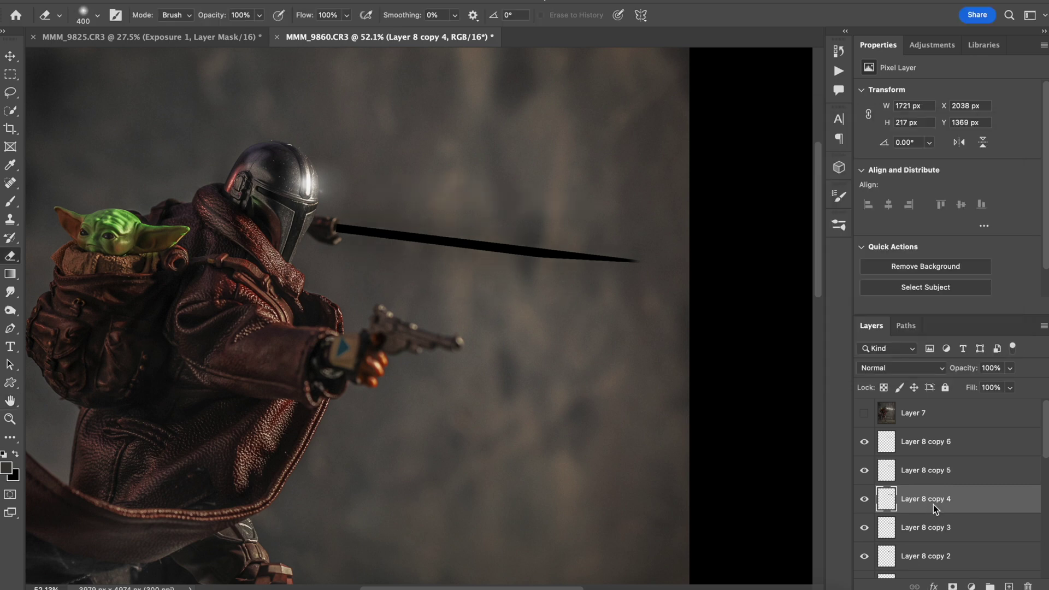
{"action": "key", "text": "super+alt+f"}
{"action": "type", "text": "40"}
{"action": "key", "text": "Return"}
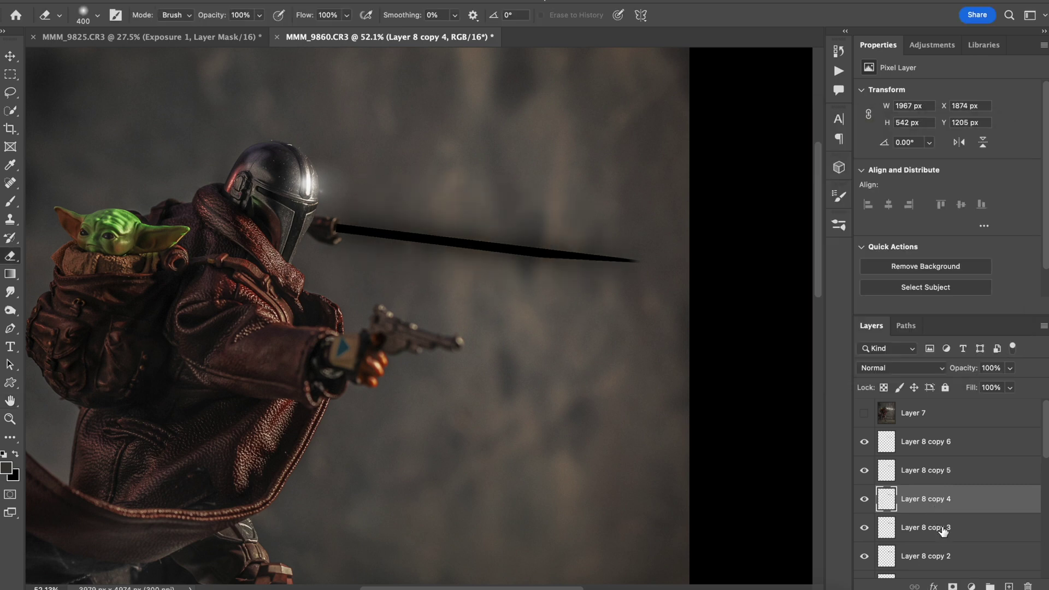
{"action": "left_click", "coordinate": [940, 533]}
{"action": "key", "text": "super+alt+f"}
{"action": "type", "text": "40"}
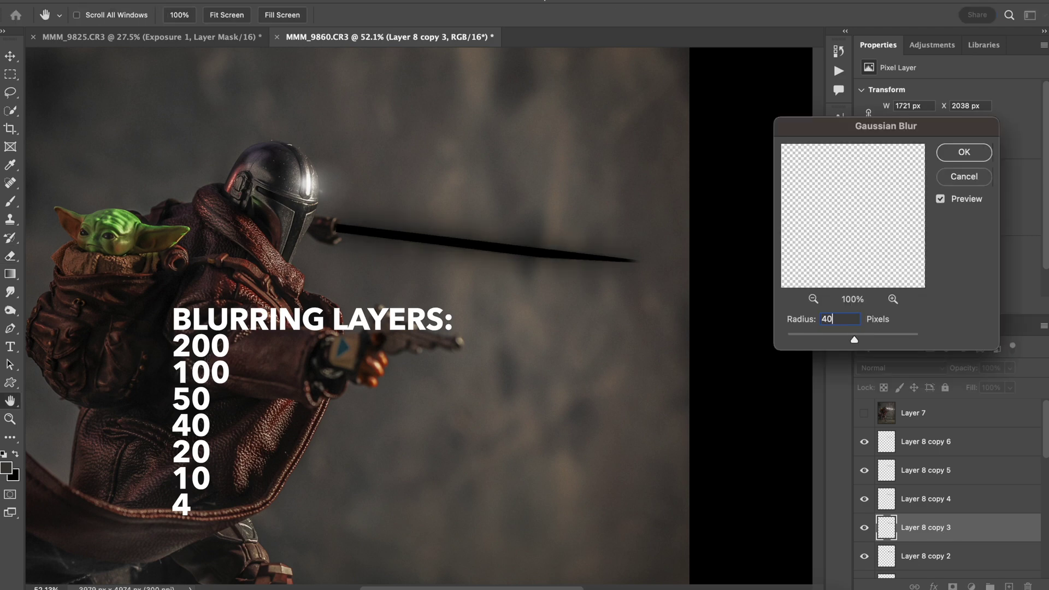
{"action": "key", "text": "Return"}
Step: Blur Layer 8 copy 2, Layer 8 copy and Layer 8 at 20, 10 and 4 pixels
{"action": "left_click", "coordinate": [943, 557]}
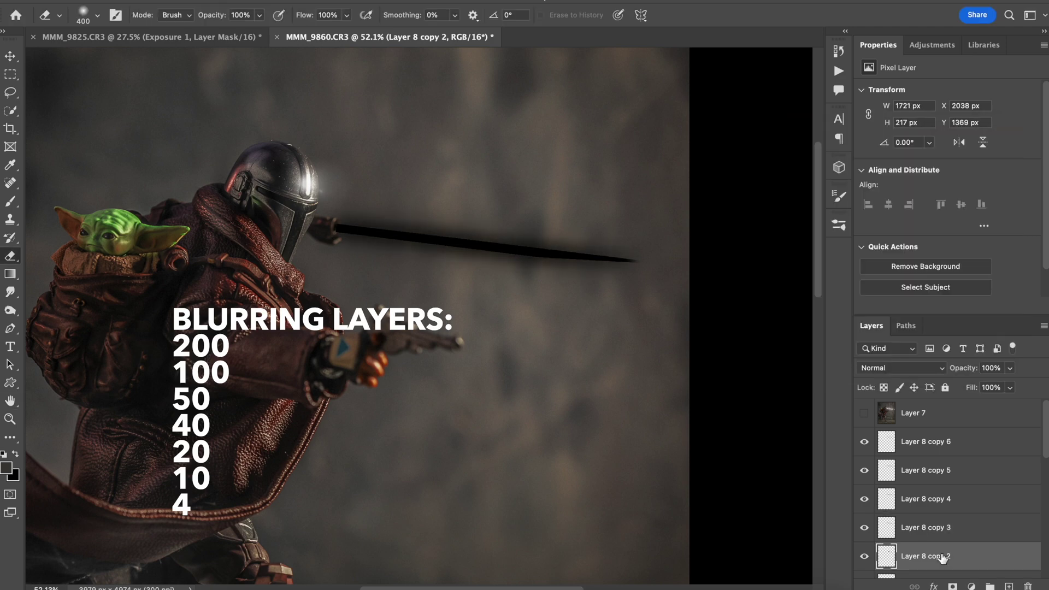
{"action": "key", "text": "super+alt+f"}
{"action": "type", "text": "20"}
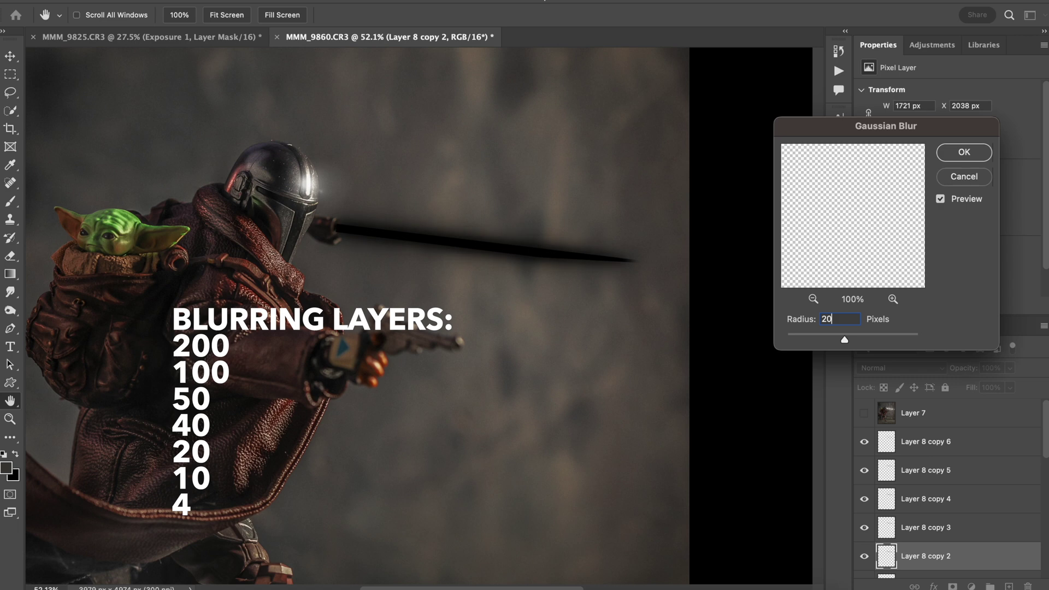
{"action": "key", "text": "Return"}
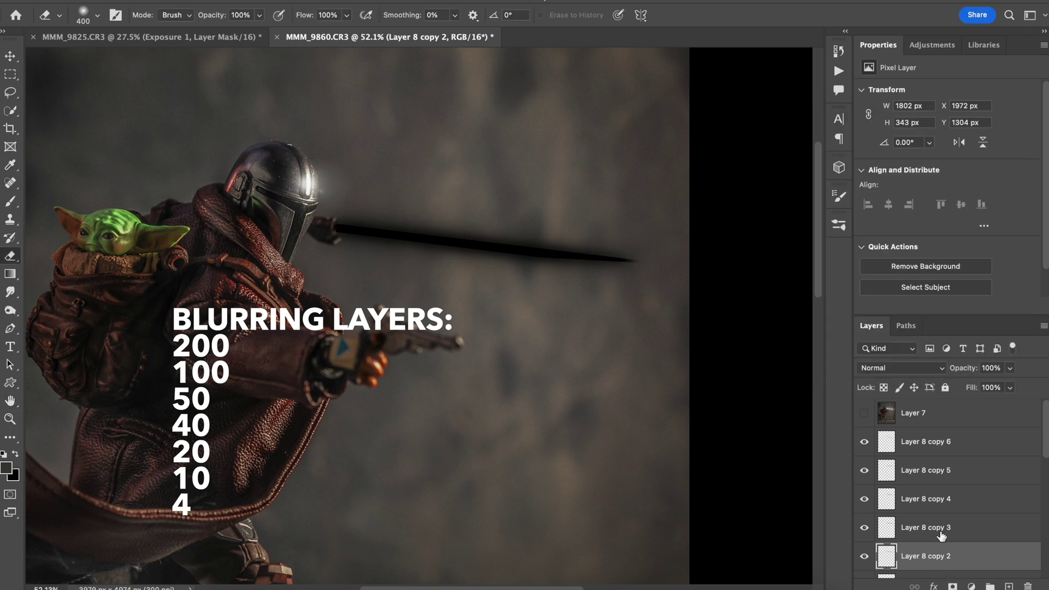
{"action": "scroll", "coordinate": [940, 529], "scroll_direction": "down", "scroll_amount": 3}
{"action": "left_click", "coordinate": [933, 500]}
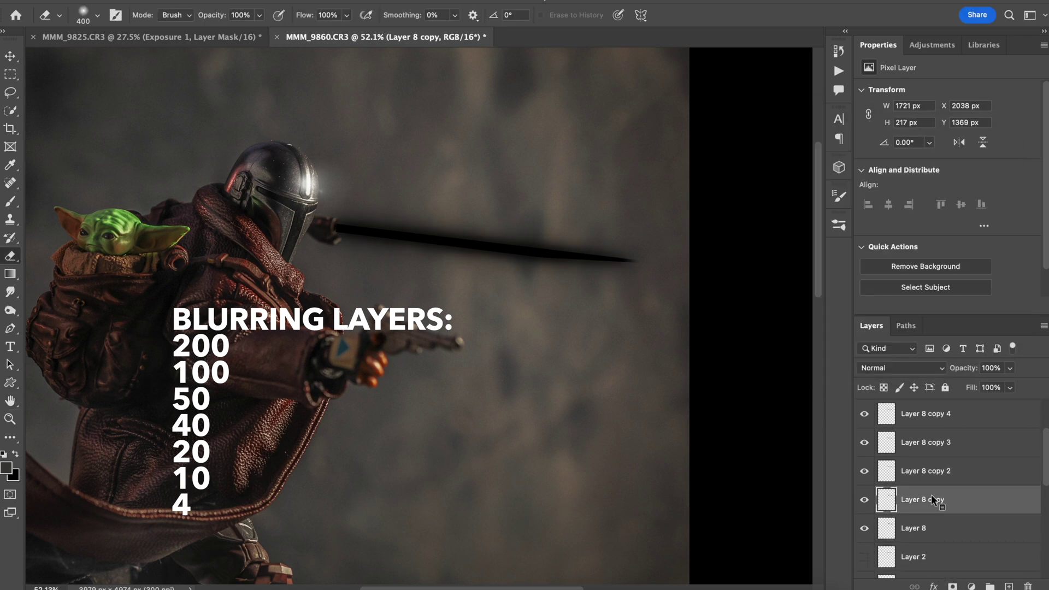
{"action": "key", "text": "super+alt+f"}
{"action": "type", "text": "10"}
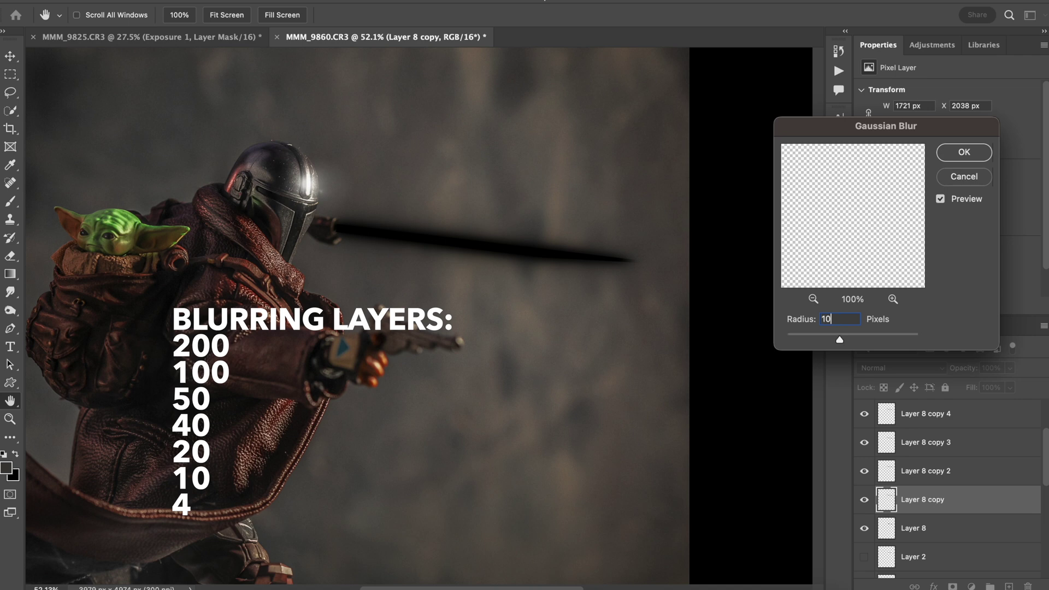
{"action": "key", "text": "Return"}
{"action": "left_click", "coordinate": [928, 535]}
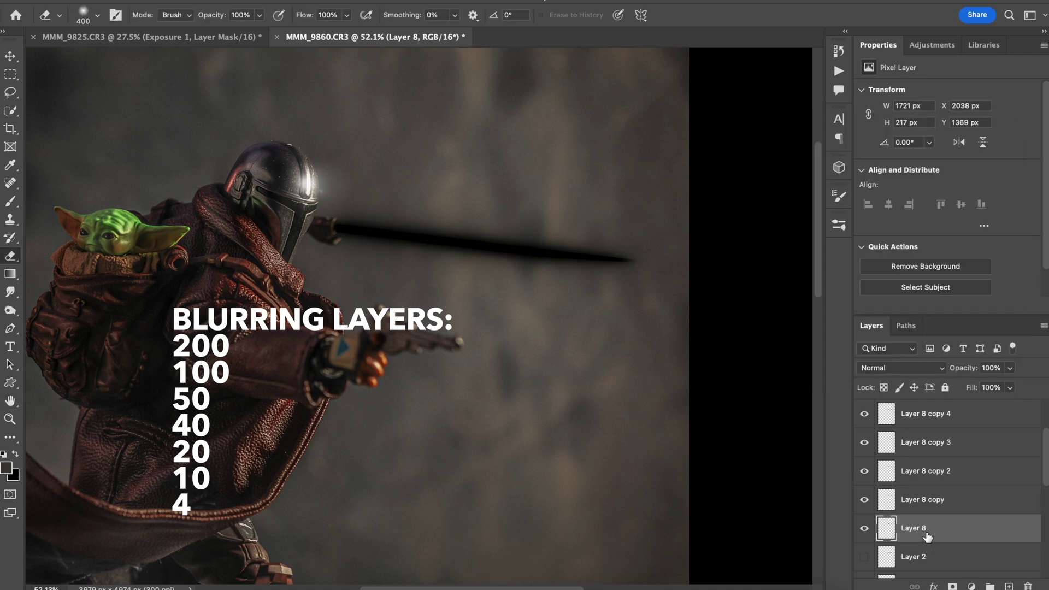
{"action": "key", "text": "super+alt+f"}
{"action": "type", "text": "4"}
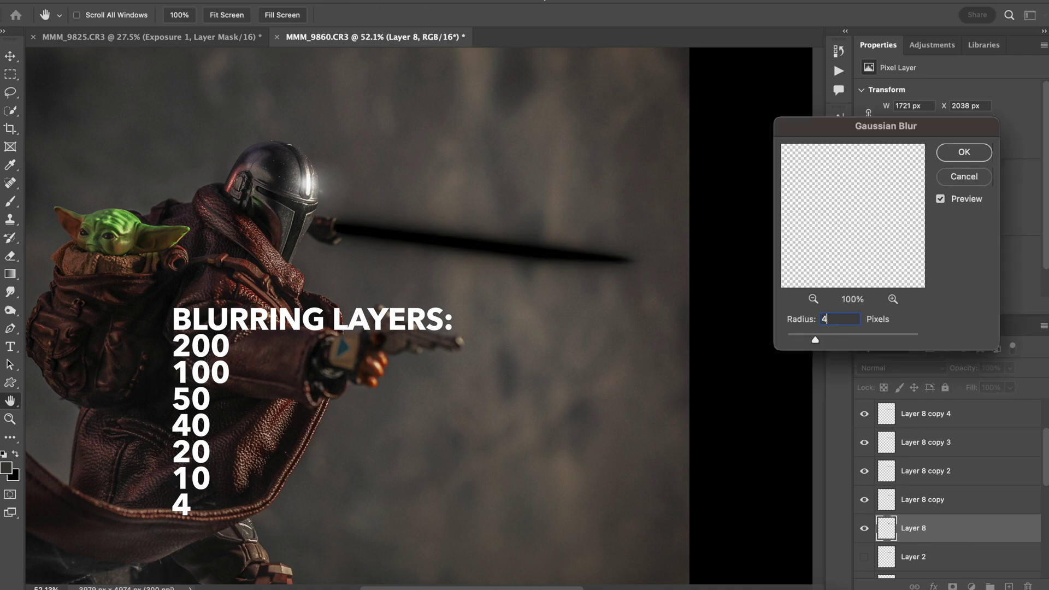
{"action": "key", "text": "Return"}
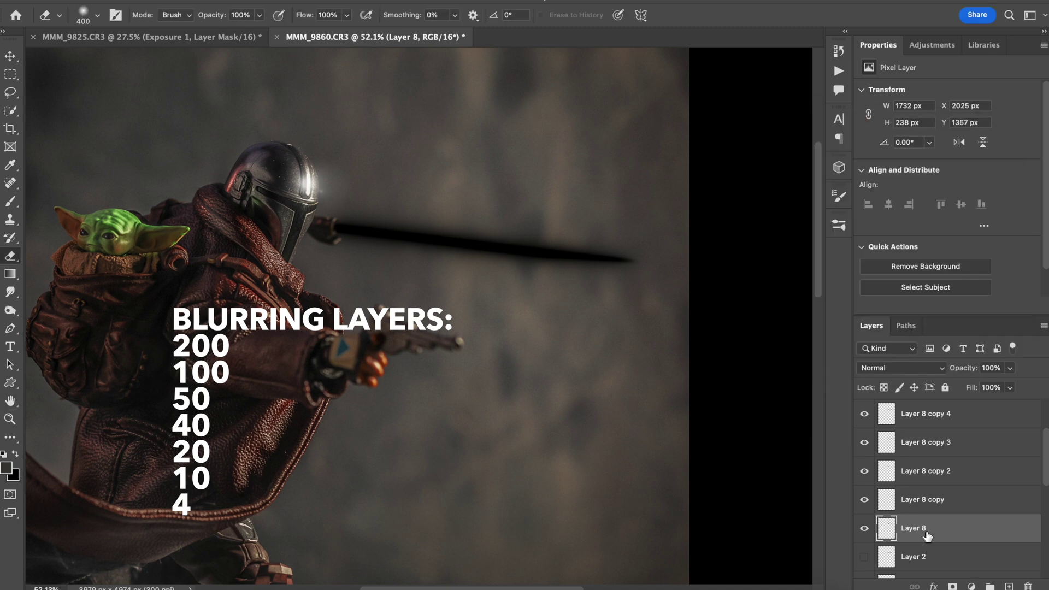
Step: Merge Layer 8 copy 6 through copy 2 into one glow layer and move it below Layer 8
{"action": "left_click", "coordinate": [939, 415]}
{"action": "key", "text": "ctrl+j"}
{"action": "key", "text": "ctrl+j"}
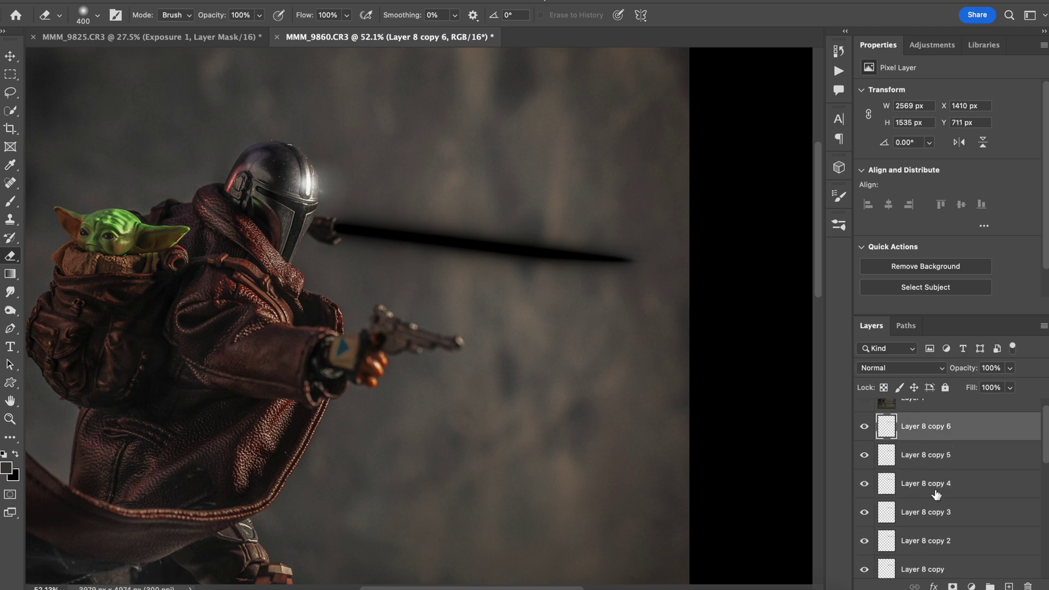
{"action": "scroll", "coordinate": [933, 524], "scroll_direction": "down", "scroll_amount": 3}
{"action": "left_click", "coordinate": [937, 457], "text": "shift"}
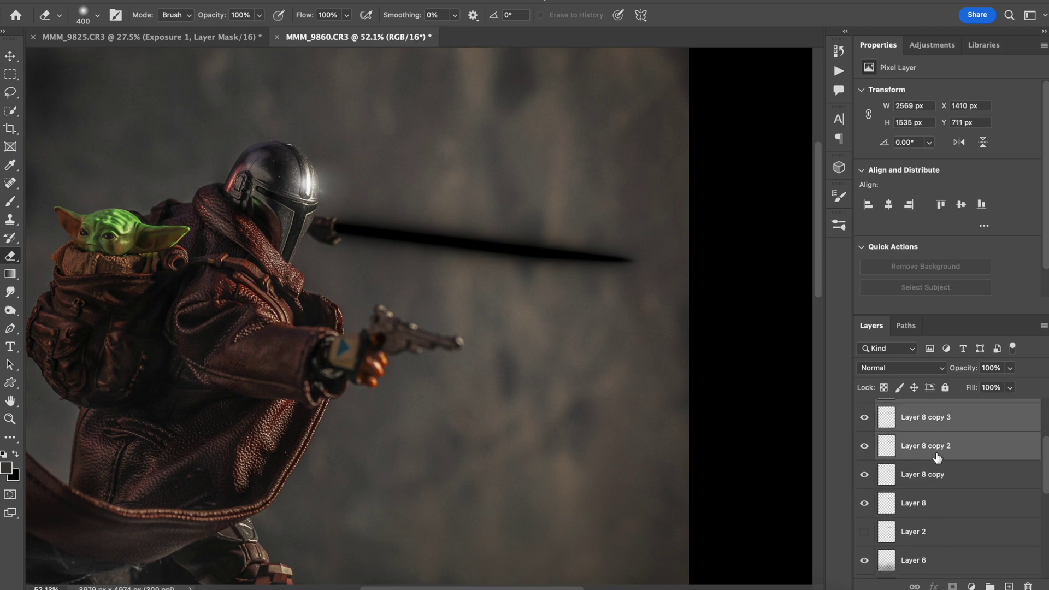
{"action": "key", "text": "ctrl+e"}
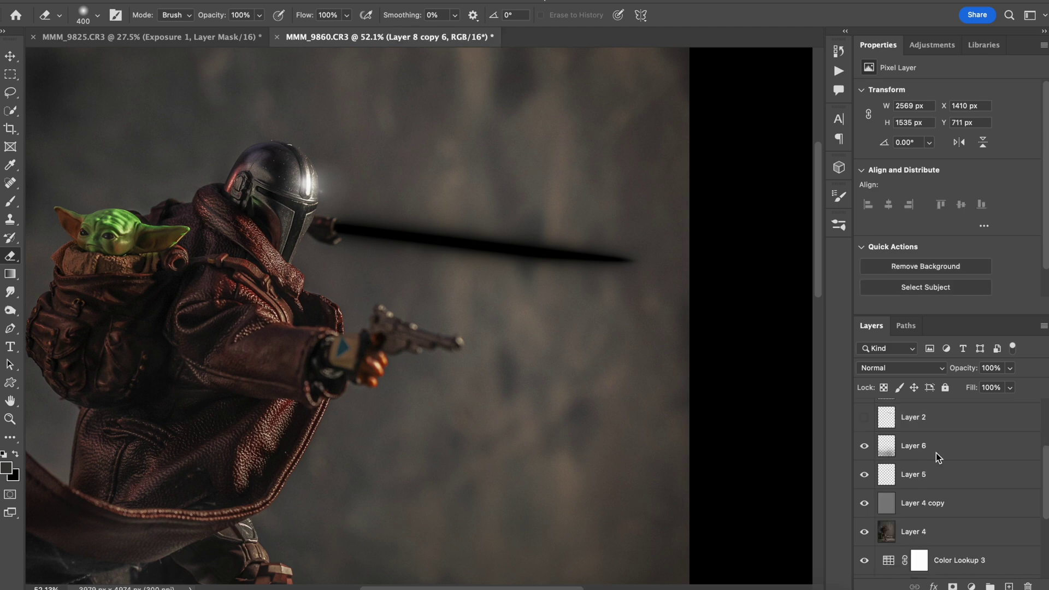
{"action": "scroll", "coordinate": [936, 453], "scroll_direction": "up", "scroll_amount": 4}
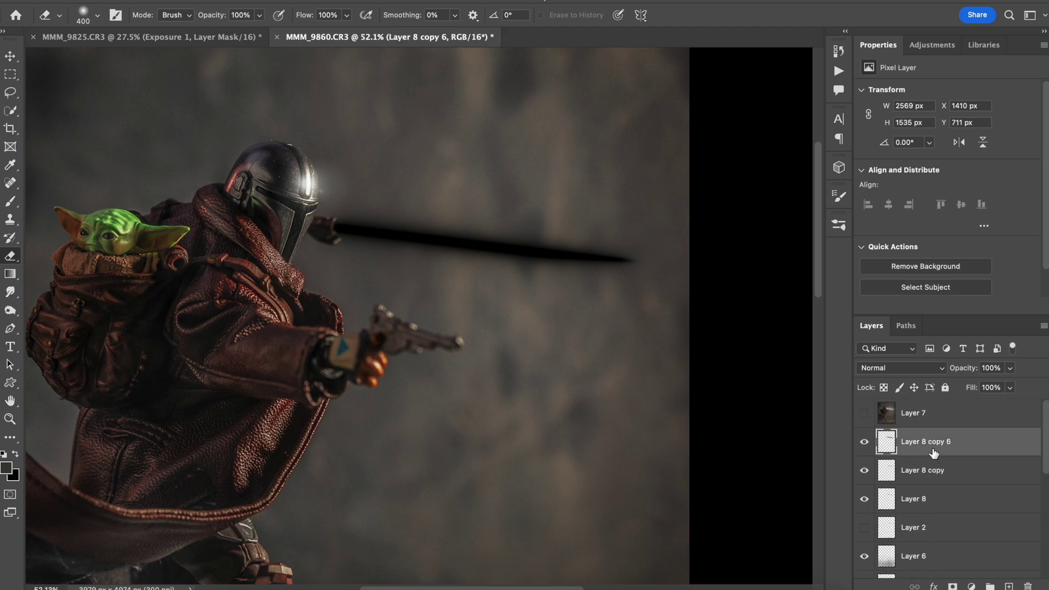
{"action": "left_click_drag", "start_coordinate": [933, 448], "coordinate": [932, 507]}
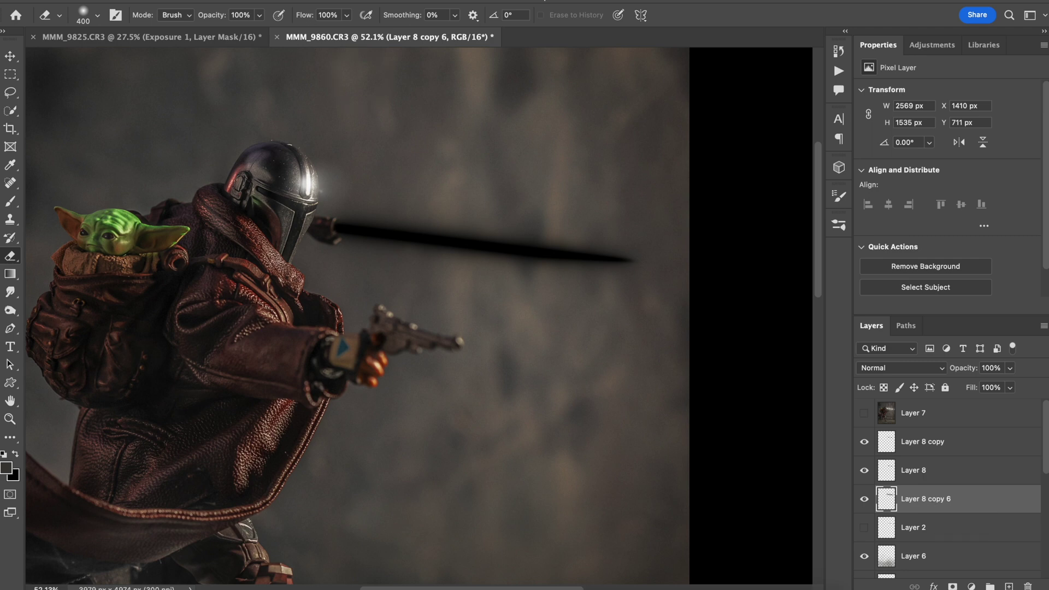
{"action": "left_click", "coordinate": [167, 0]}
Step: Turn the merged glow white with Hue/Saturation: Lightness about +90, Saturation 0
{"action": "mouse_move", "coordinate": [202, 22]}
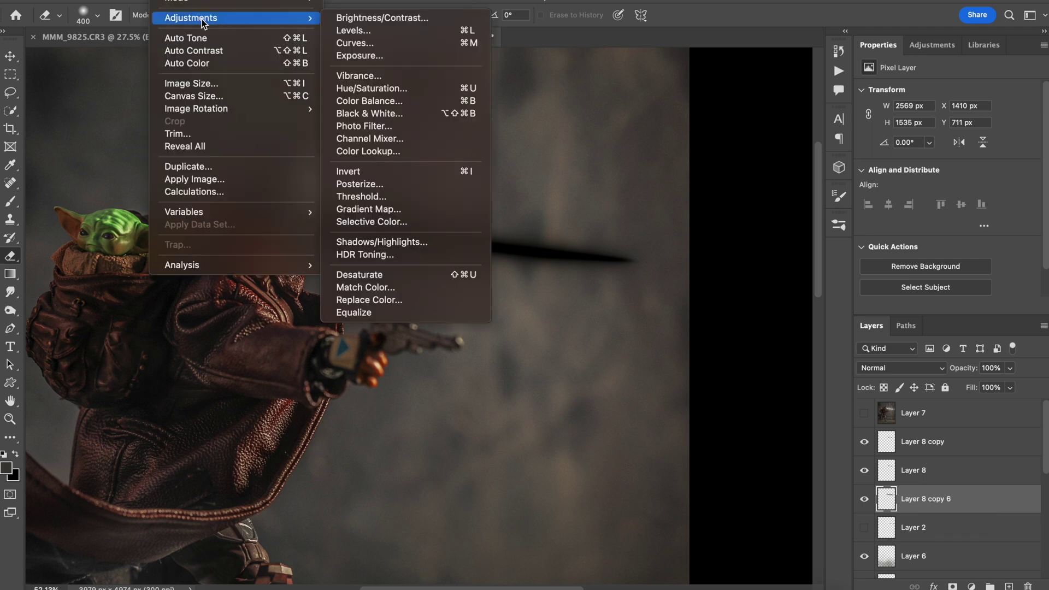
{"action": "left_click", "coordinate": [382, 90]}
{"action": "left_click_drag", "start_coordinate": [719, 220], "coordinate": [811, 240]}
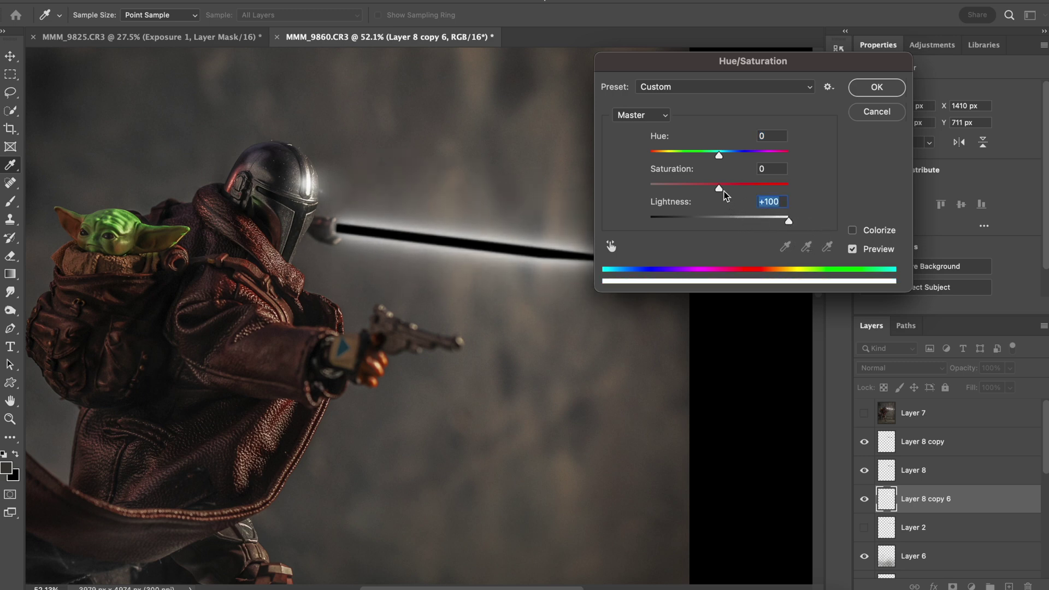
{"action": "left_click_drag", "start_coordinate": [721, 189], "coordinate": [652, 189]}
{"action": "left_click", "coordinate": [720, 184]}
{"action": "left_click_drag", "start_coordinate": [721, 192], "coordinate": [719, 192]}
{"action": "left_click_drag", "start_coordinate": [789, 220], "coordinate": [821, 223]}
{"action": "left_click", "coordinate": [876, 88]}
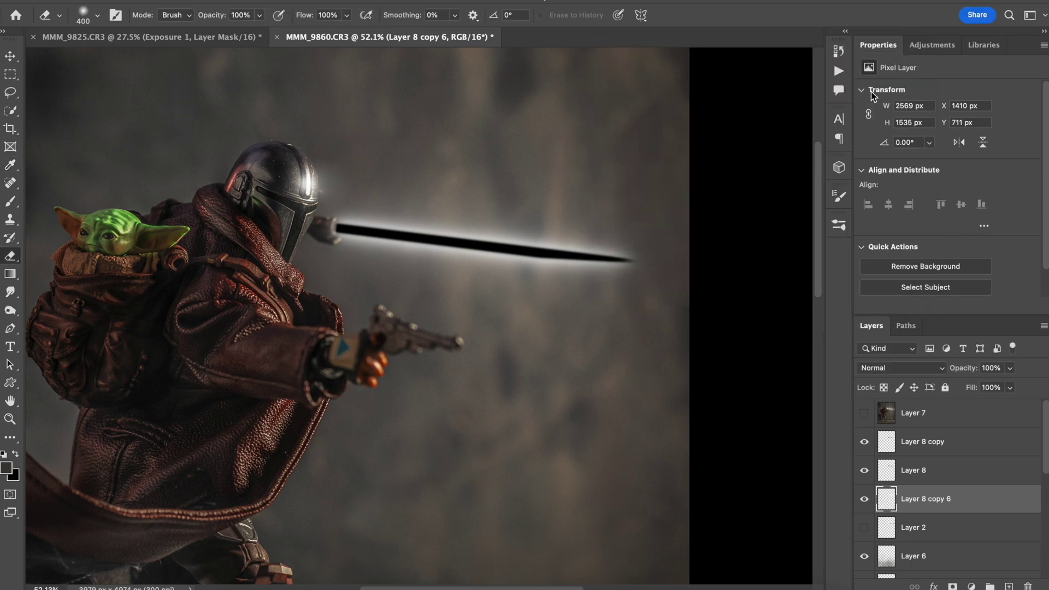
{"action": "scroll", "coordinate": [675, 181], "scroll_direction": "down", "scroll_amount": 3}
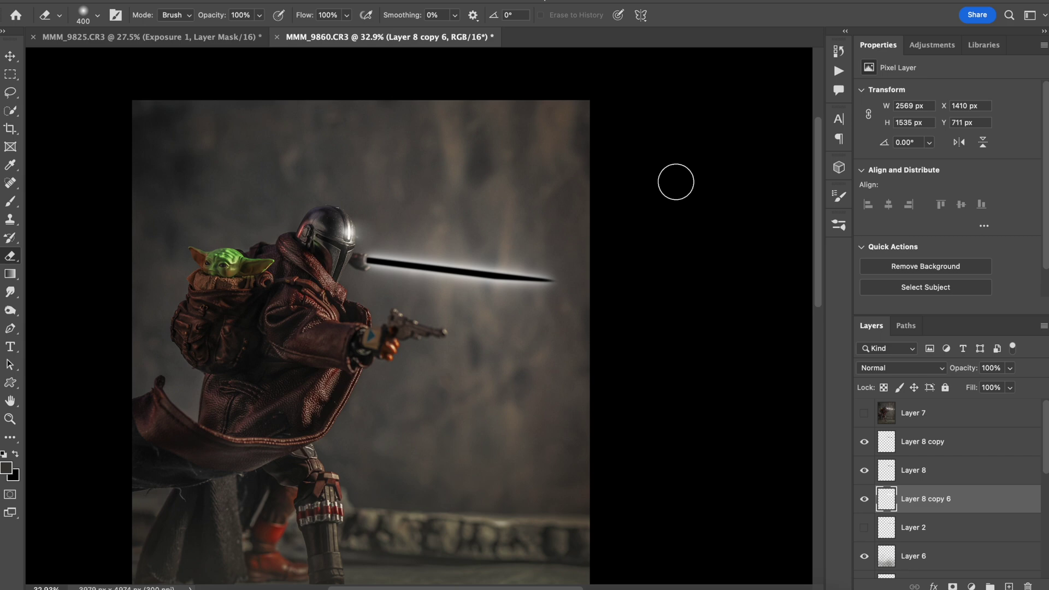
Step: Add a new Layer 9 above Layer 8 copy and clip it to that blade layer
{"action": "scroll", "coordinate": [676, 182], "scroll_direction": "up", "scroll_amount": 3}
{"action": "left_click", "coordinate": [912, 441]}
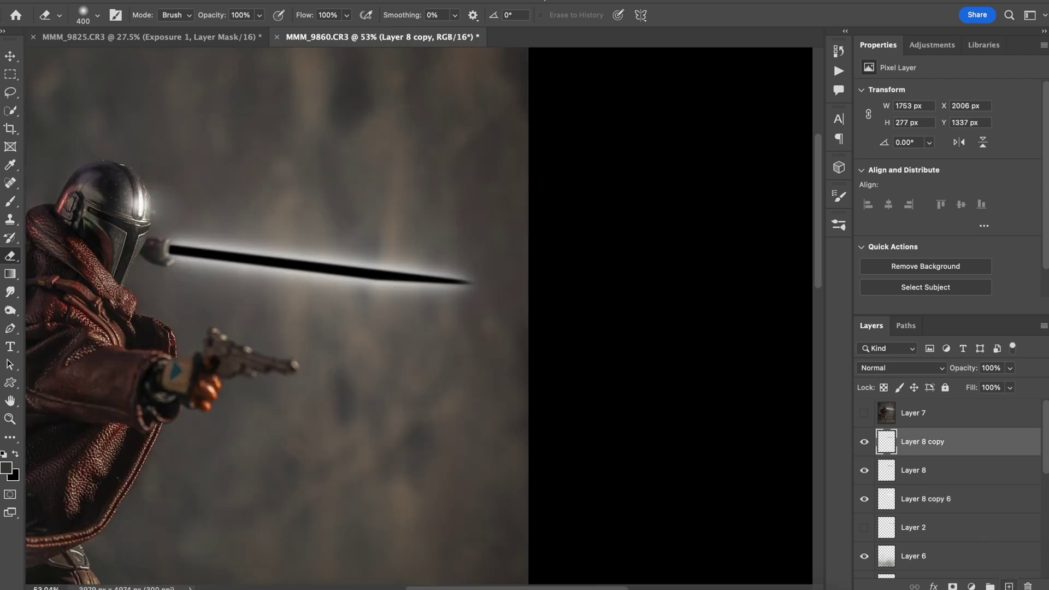
{"action": "left_click", "coordinate": [1009, 585]}
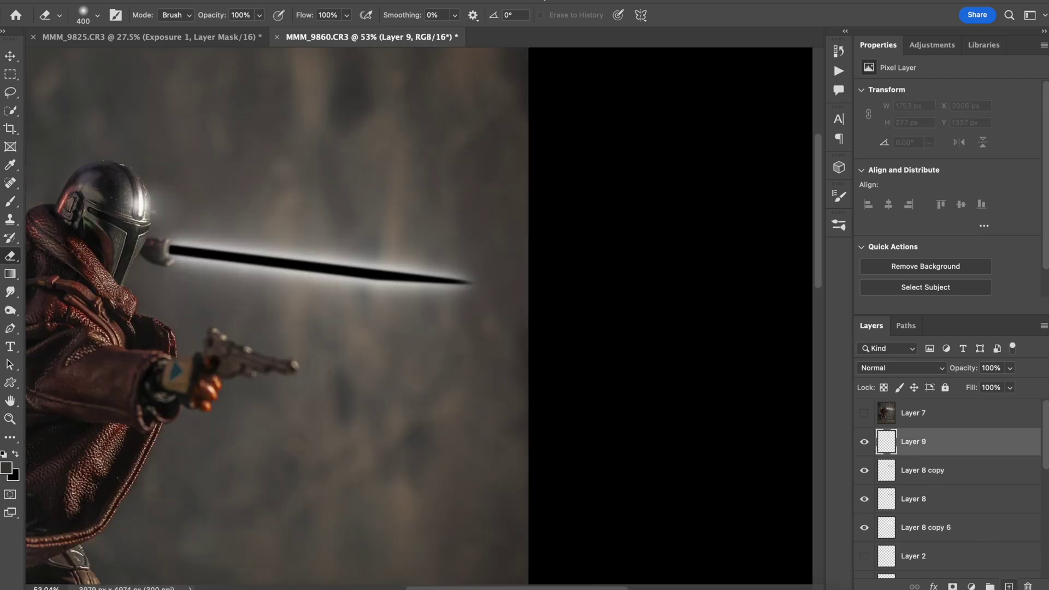
{"action": "left_click", "coordinate": [921, 453], "text": "alt"}
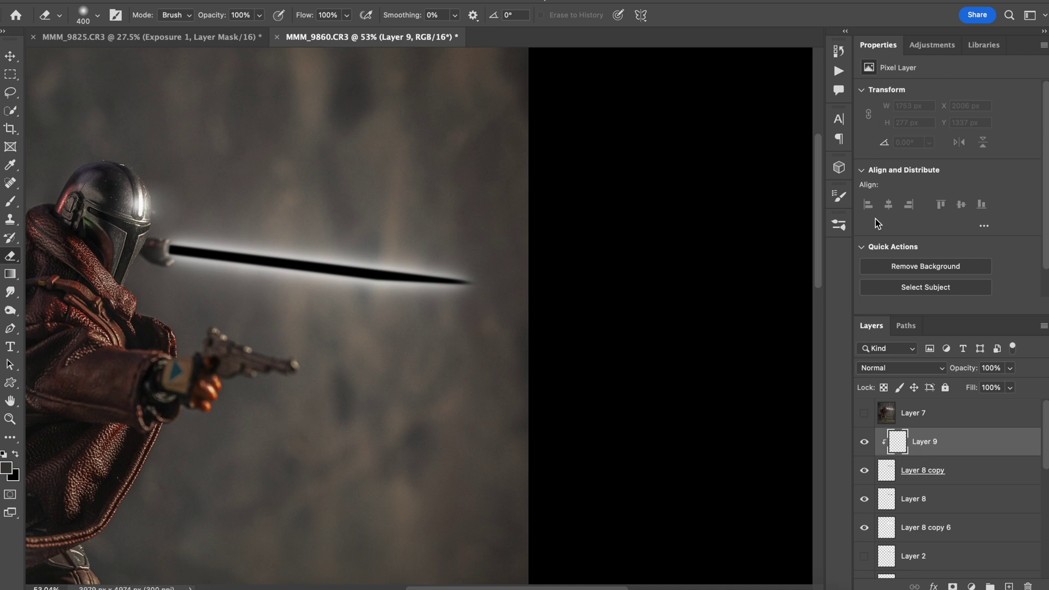
{"action": "scroll", "coordinate": [663, 197], "scroll_direction": "left", "scroll_amount": 3}
{"action": "scroll", "coordinate": [662, 197], "scroll_direction": "left", "scroll_amount": 5}
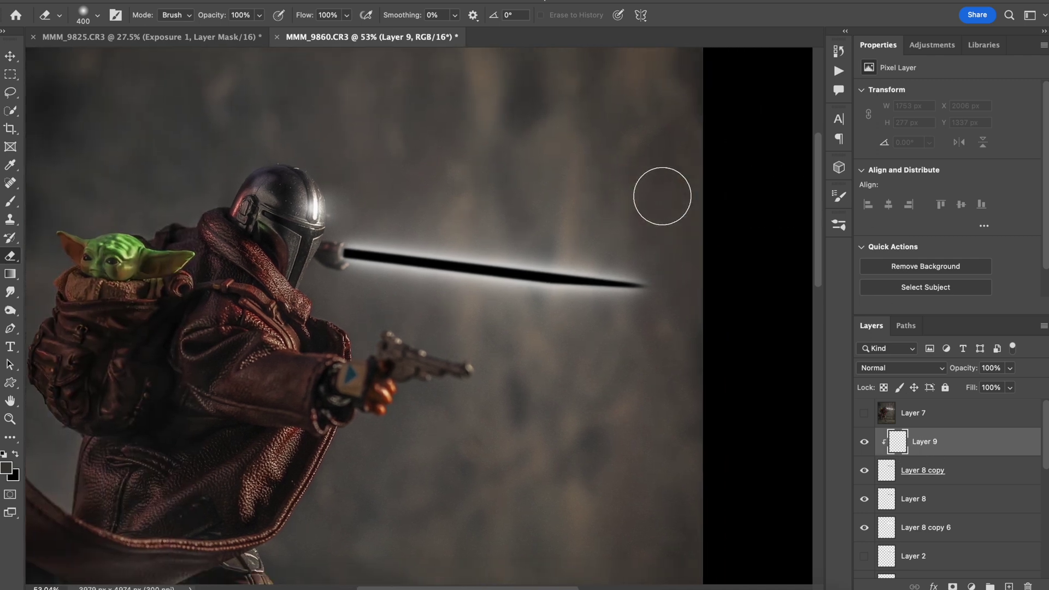
Step: Switch to the Brush tool and pick the 2048 px lightning brush preset
{"action": "key", "text": "b"}
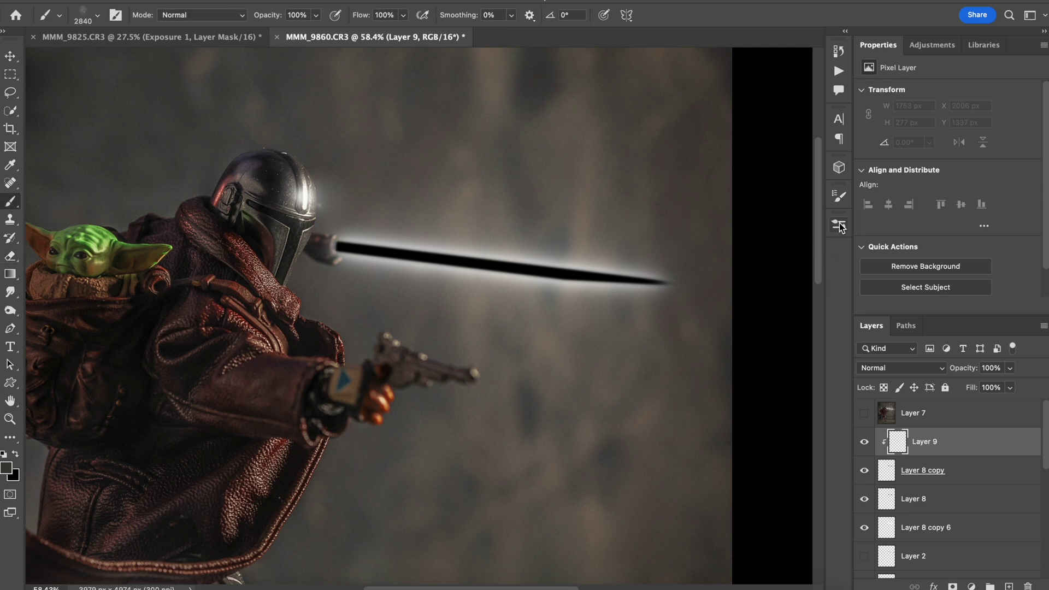
{"action": "left_click", "coordinate": [839, 223]}
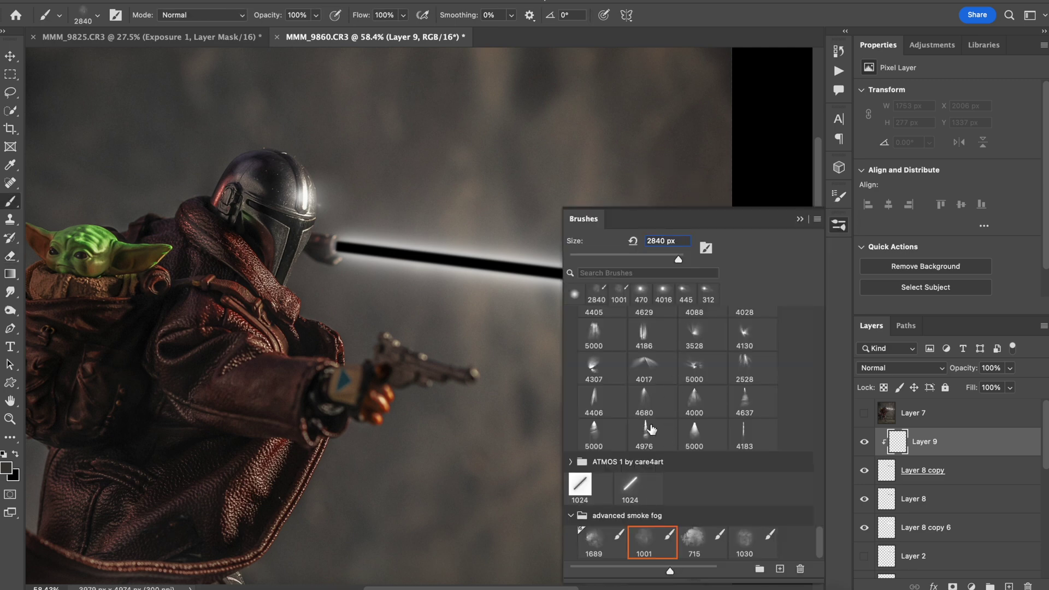
{"action": "scroll", "coordinate": [651, 429], "scroll_direction": "up", "scroll_amount": 3}
{"action": "scroll", "coordinate": [651, 428], "scroll_direction": "down", "scroll_amount": 10}
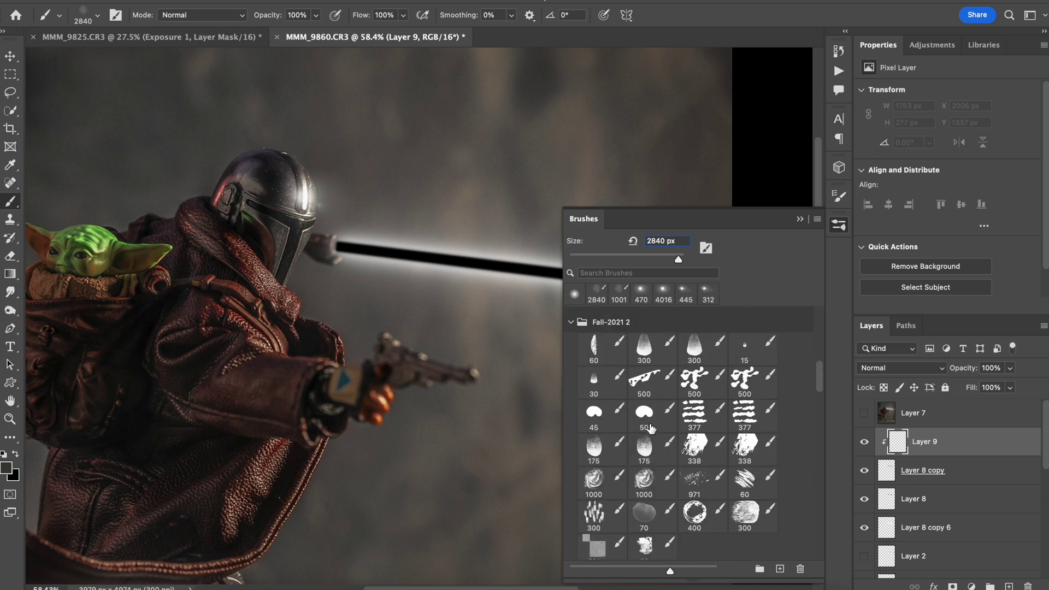
{"action": "scroll", "coordinate": [652, 429], "scroll_direction": "up", "scroll_amount": 5}
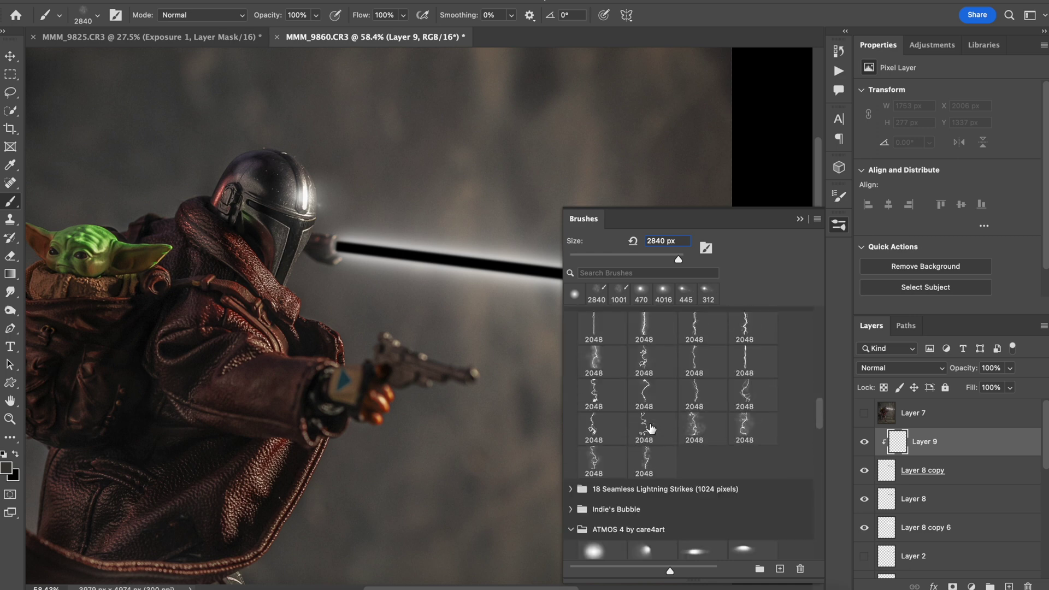
{"action": "left_click", "coordinate": [694, 396]}
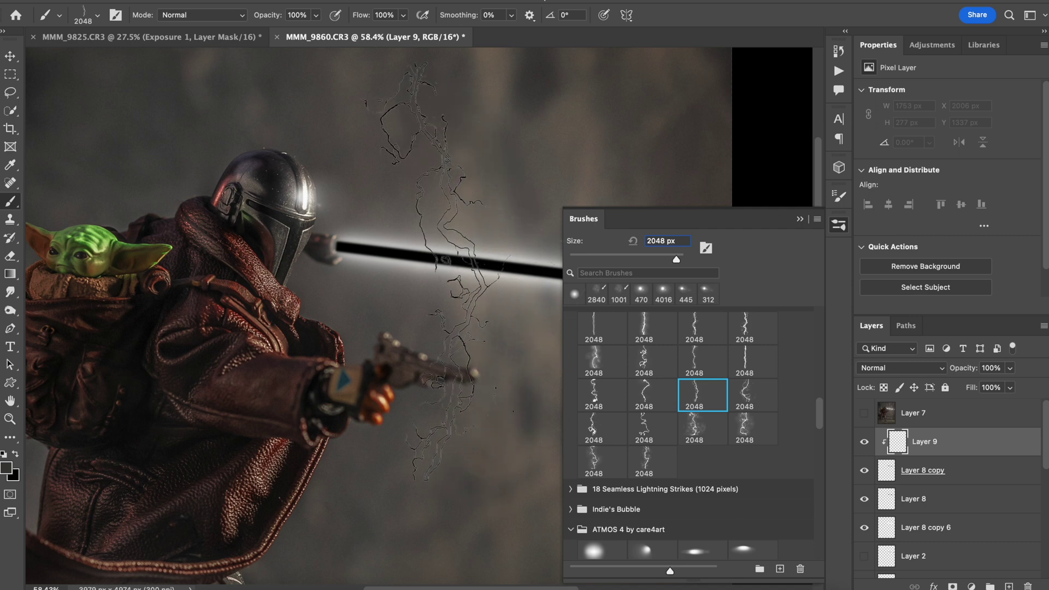
Step: Stamp white lightning bolts across the blade on Layer 9, then shrink the brush to 397 px
{"action": "left_click", "coordinate": [481, 290]}
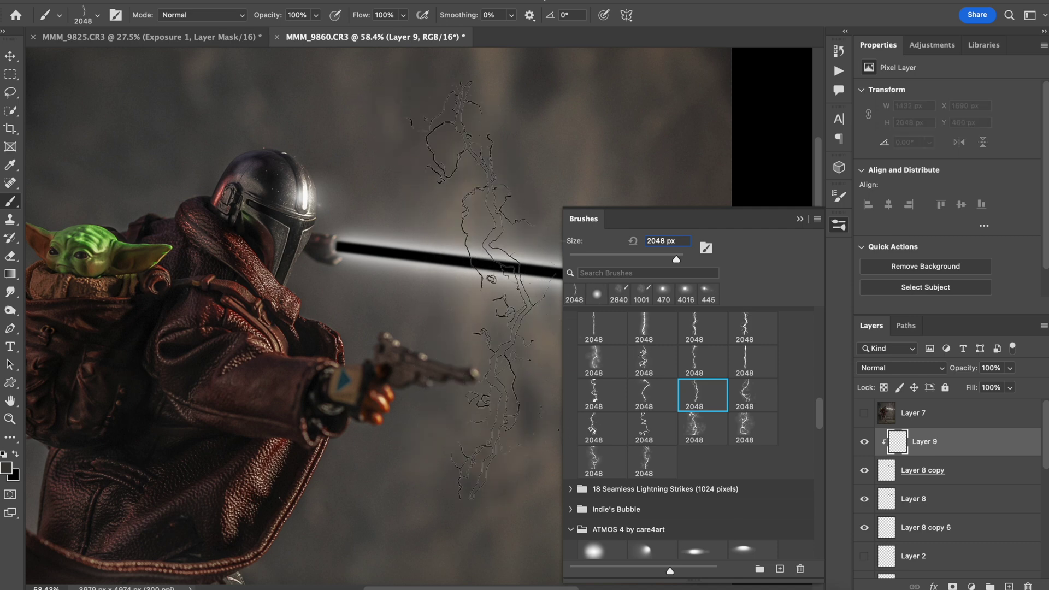
{"action": "key", "text": "x"}
{"action": "left_click", "coordinate": [413, 257]}
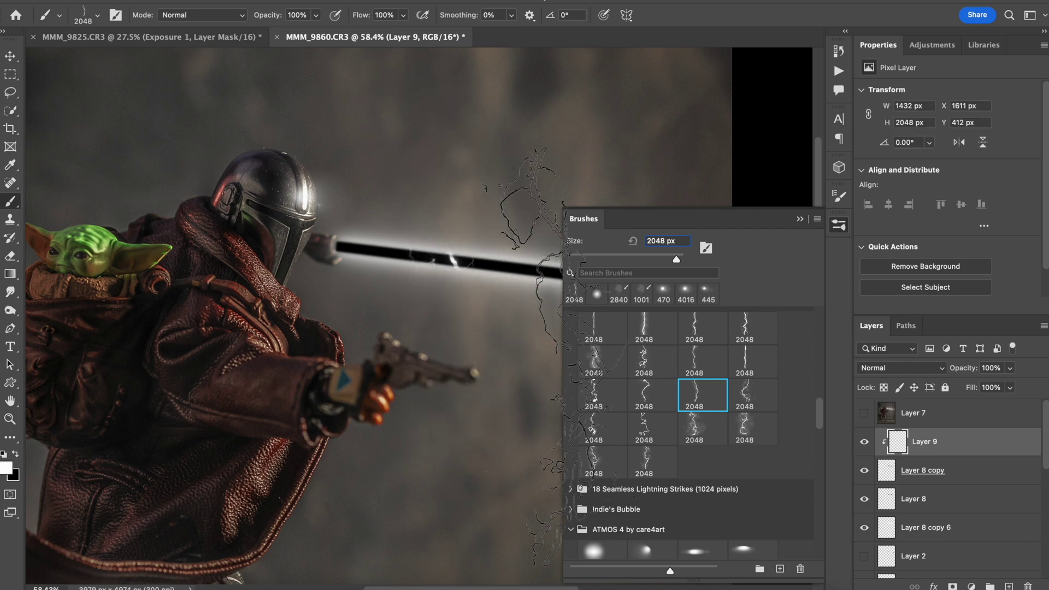
{"action": "left_click", "coordinate": [427, 513]}
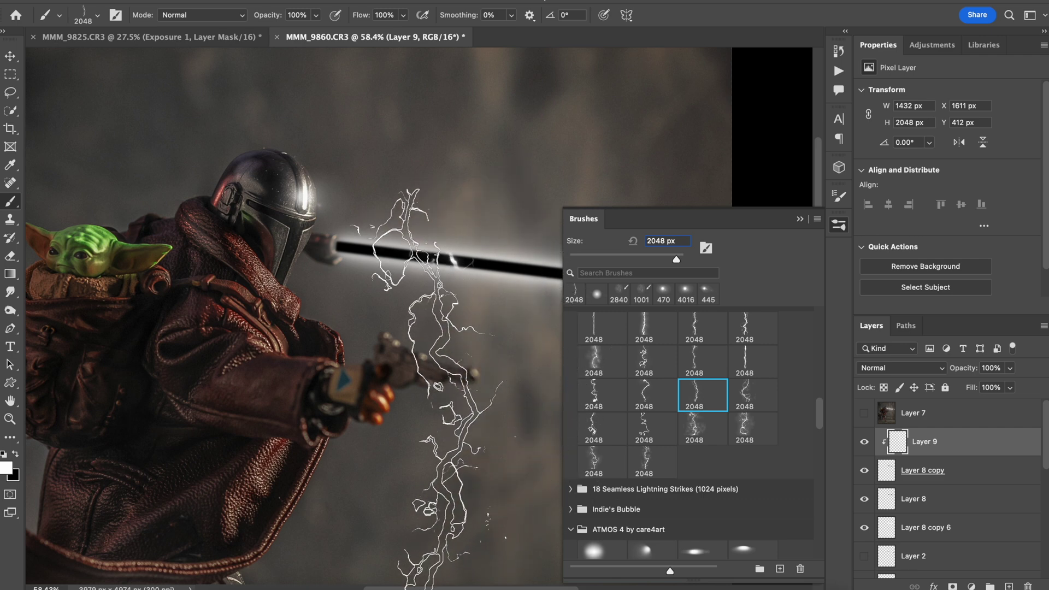
{"action": "left_click", "coordinate": [390, 517]}
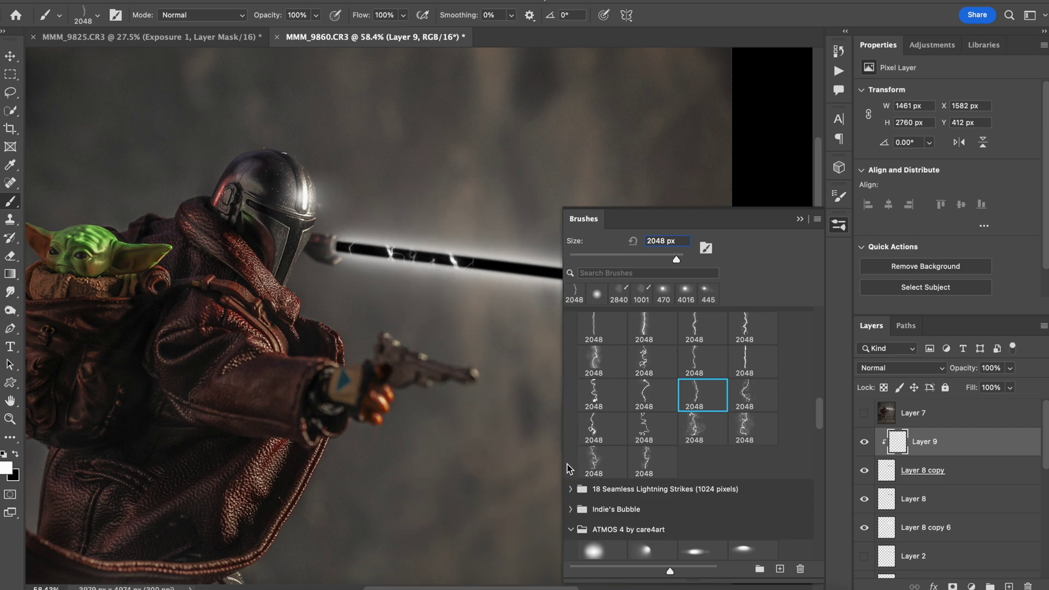
{"action": "scroll", "coordinate": [437, 508], "scroll_direction": "right", "scroll_amount": 4}
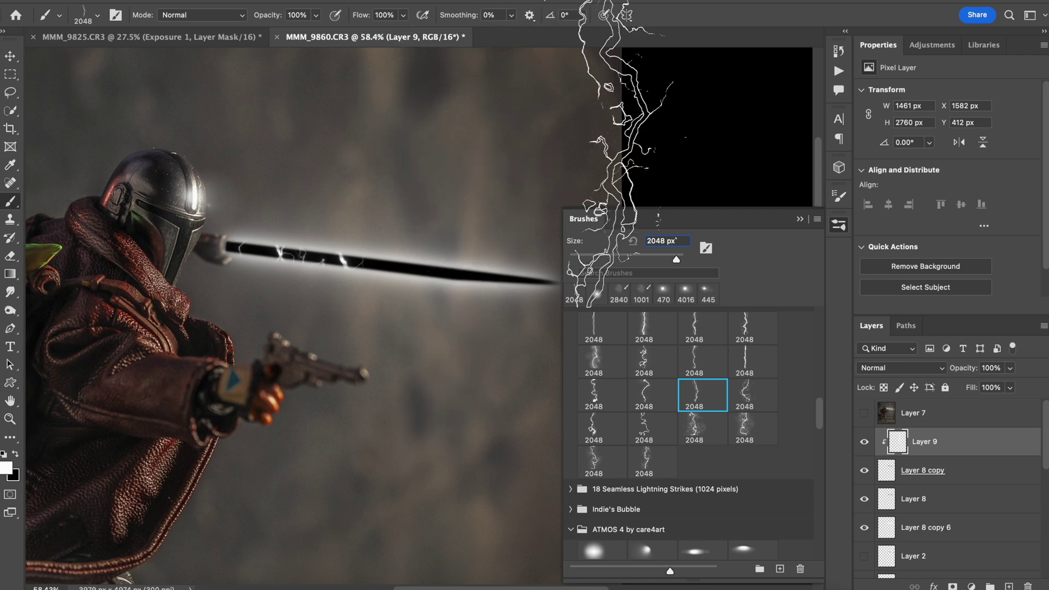
{"action": "left_click_drag", "start_coordinate": [665, 261], "coordinate": [666, 257]}
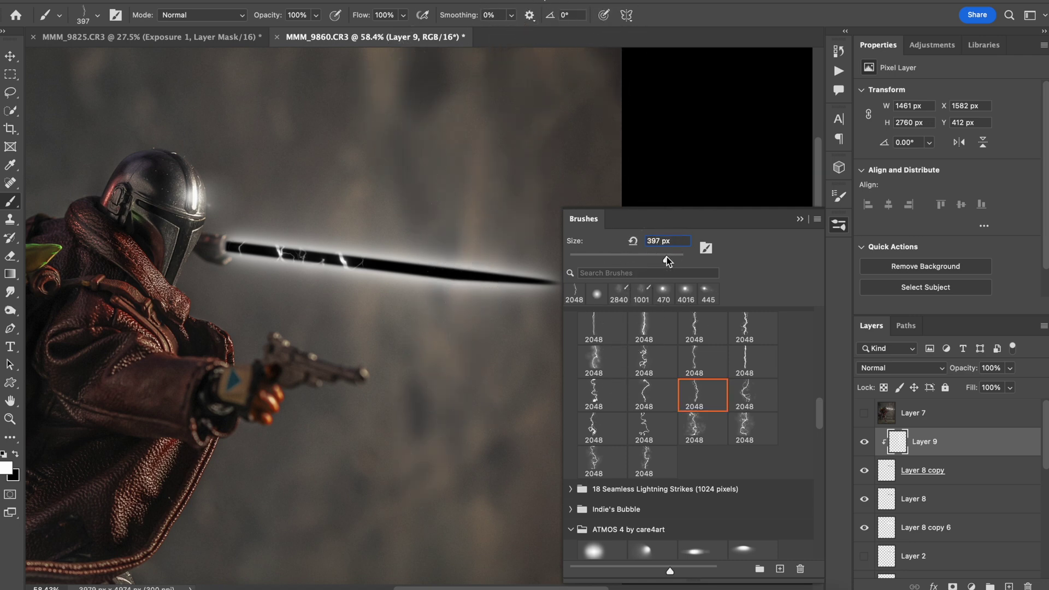
Step: Stamp more lightning bolts along the blade toward the tip, rotating the brush up to 55°
{"action": "left_click", "coordinate": [425, 261]}
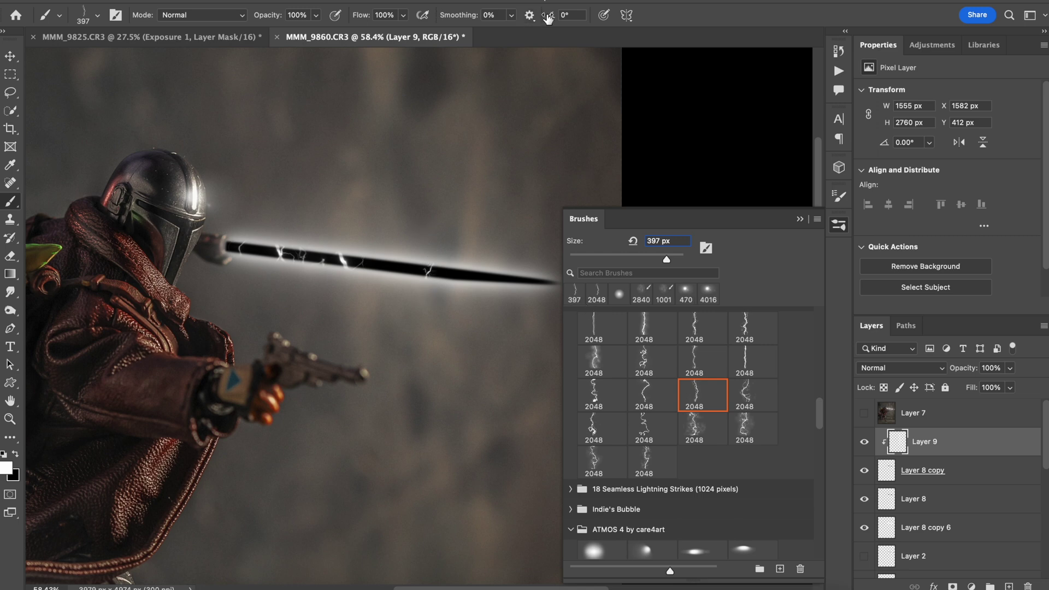
{"action": "left_click_drag", "start_coordinate": [549, 17], "coordinate": [559, 17]}
{"action": "left_click", "coordinate": [394, 271]}
{"action": "left_click_drag", "start_coordinate": [550, 15], "coordinate": [579, 16]}
{"action": "left_click", "coordinate": [385, 271]}
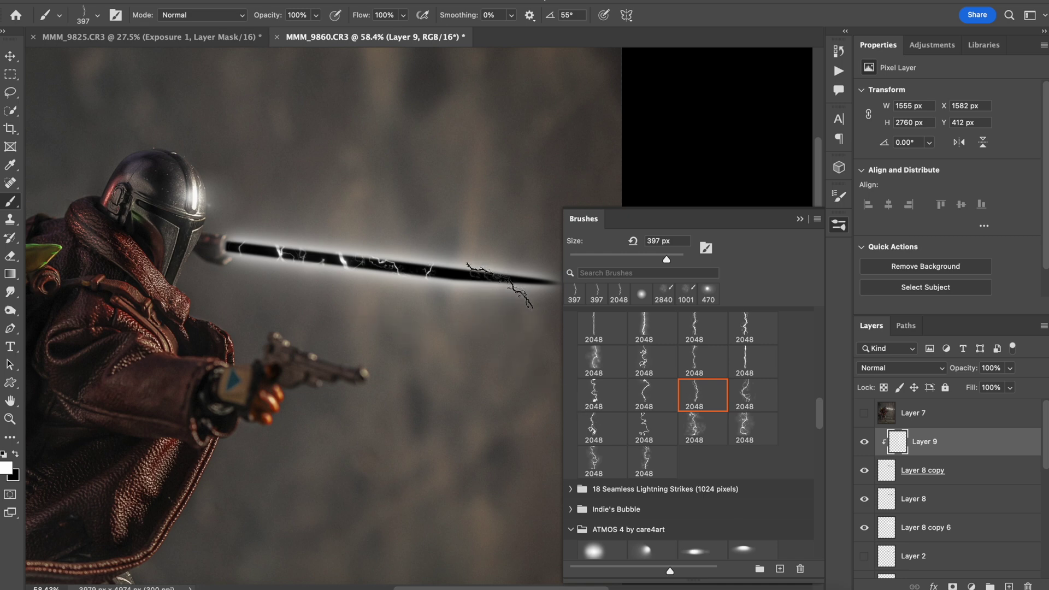
{"action": "left_click", "coordinate": [499, 286]}
Step: Undo an oversized 4455 px bolt and stamp another at 2545 px instead
{"action": "left_click_drag", "start_coordinate": [673, 257], "coordinate": [682, 259]}
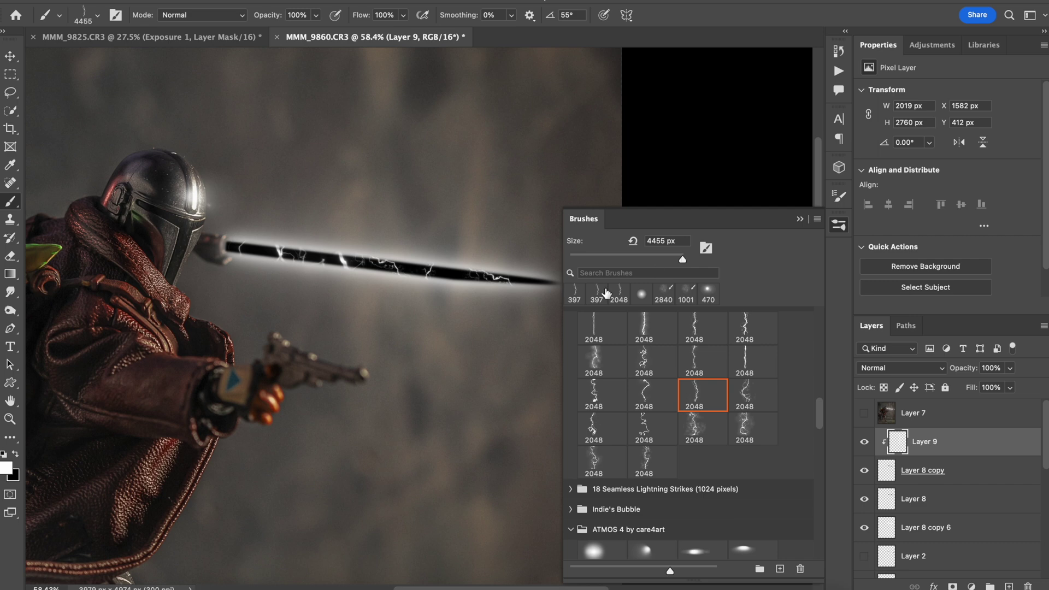
{"action": "left_click", "coordinate": [463, 279]}
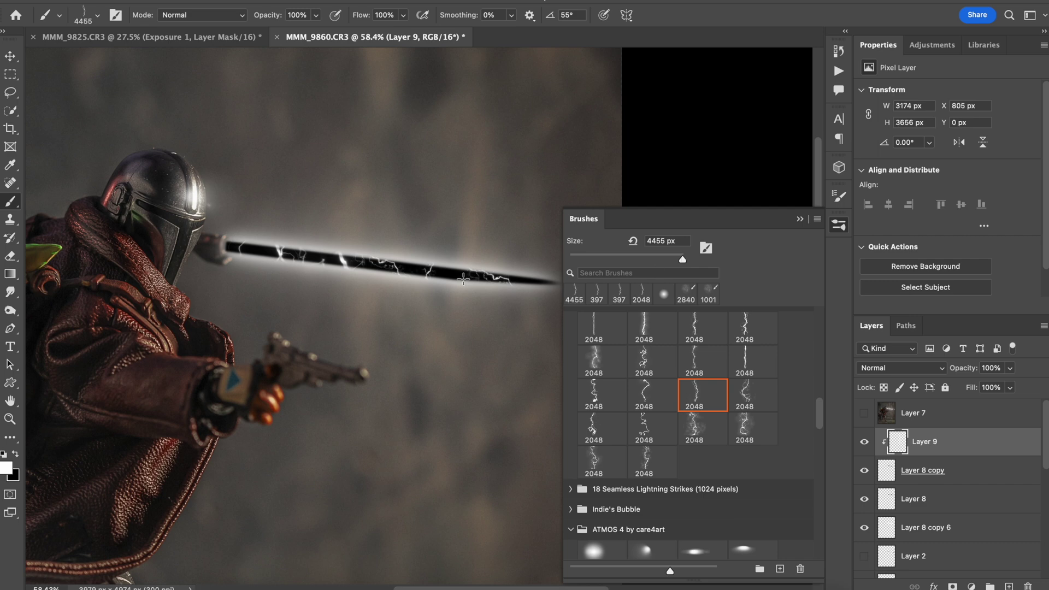
{"action": "key", "text": "ctrl+z"}
{"action": "left_click_drag", "start_coordinate": [673, 258], "coordinate": [678, 259]}
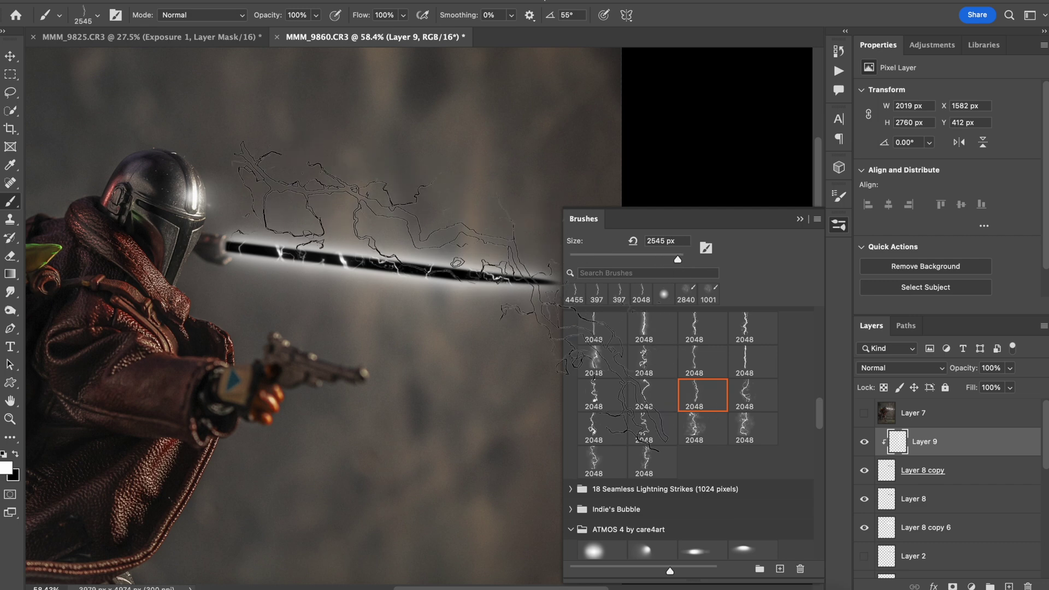
{"action": "left_click", "coordinate": [405, 235]}
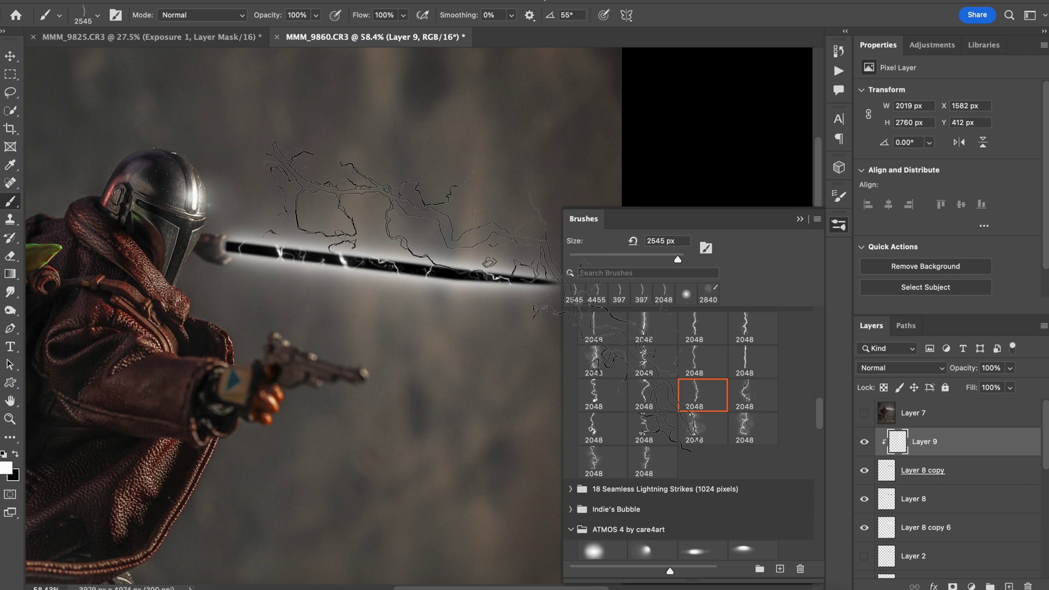
{"action": "left_click", "coordinate": [800, 219]}
{"action": "scroll", "coordinate": [726, 258], "scroll_direction": "down", "scroll_amount": 3}
{"action": "left_click", "coordinate": [343, 1]}
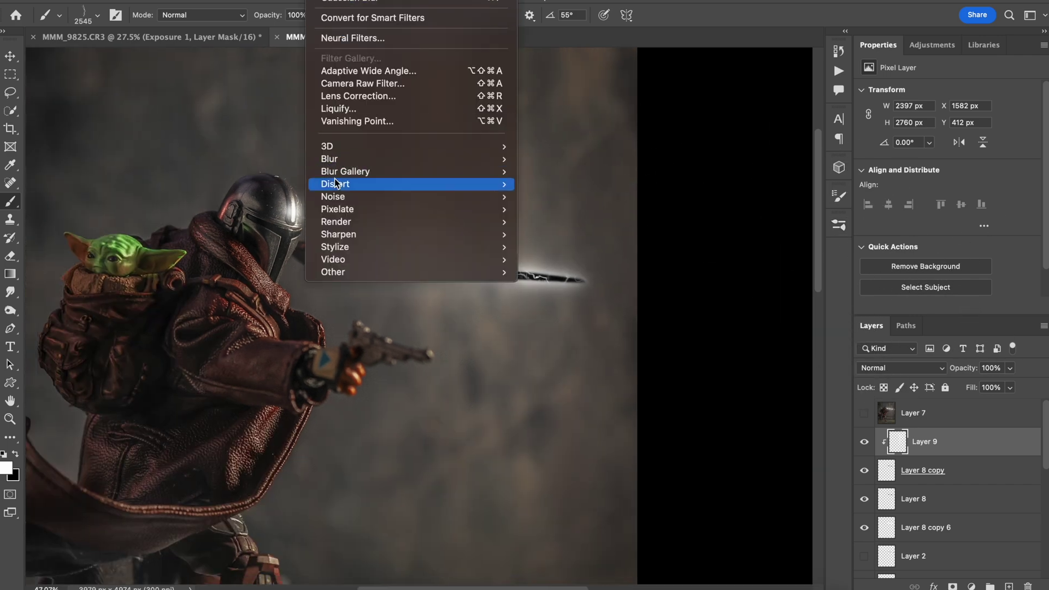
Step: Soften the blade's lightning streaks with a 4.0-pixel Gaussian Blur
{"action": "mouse_move", "coordinate": [338, 158]}
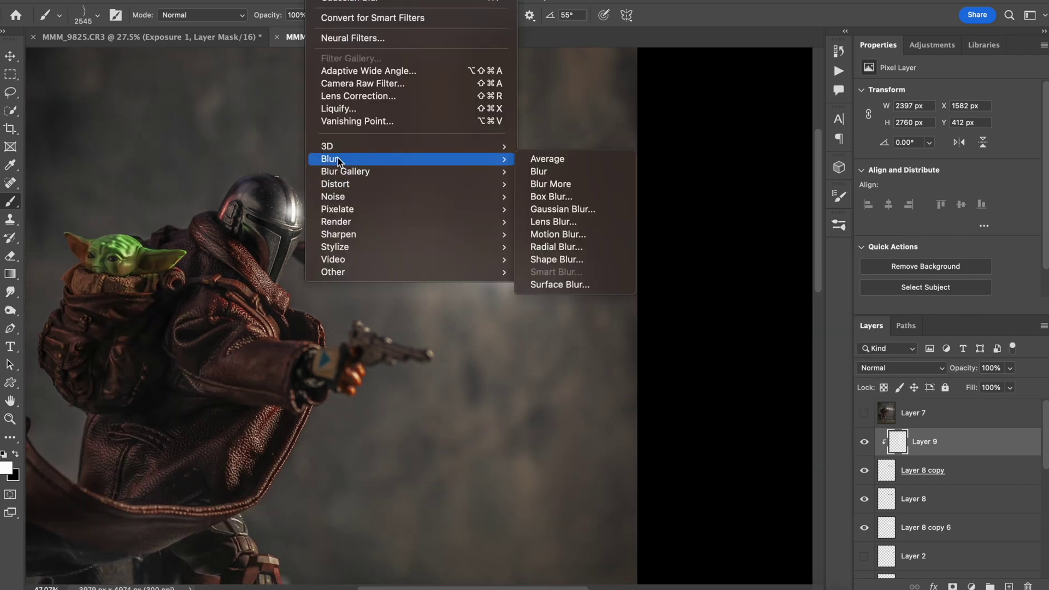
{"action": "left_click", "coordinate": [555, 210]}
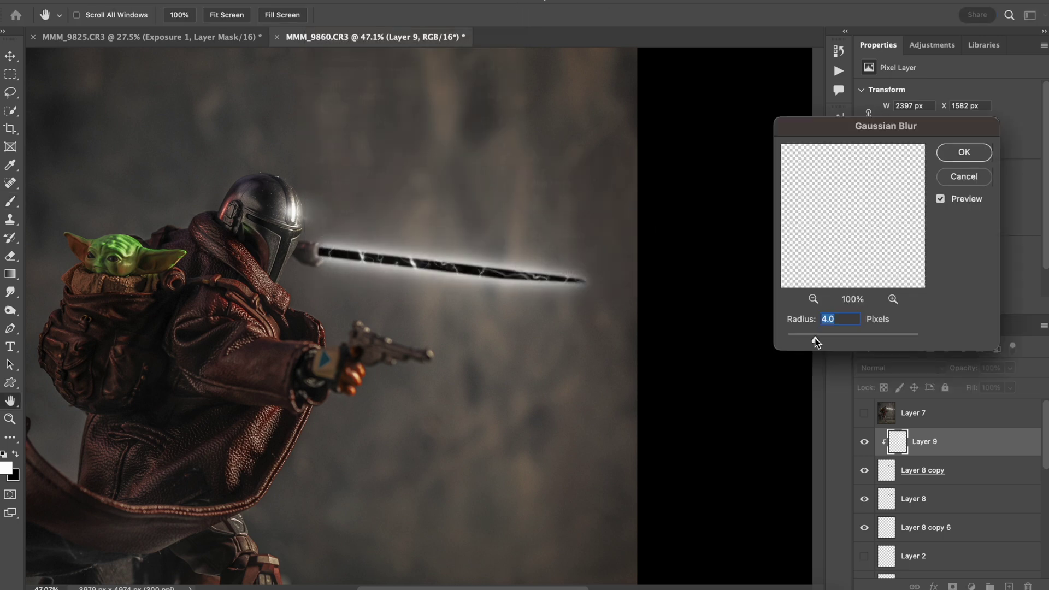
{"action": "left_click", "coordinate": [961, 153]}
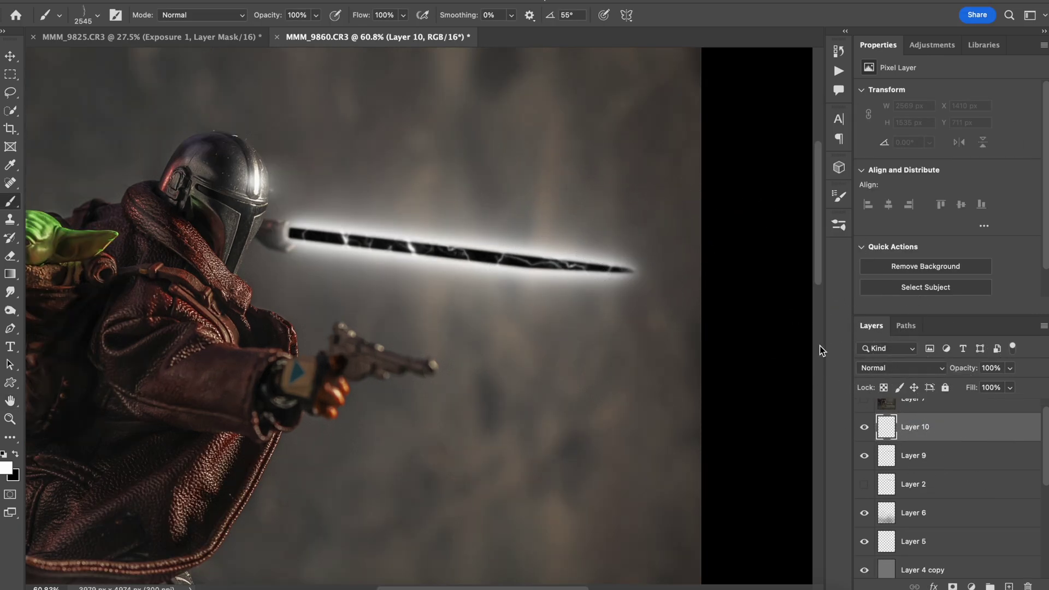
Step: Pick a soft round brush at 250 px and test white glow dabs on the hilt
{"action": "left_click", "coordinate": [840, 226]}
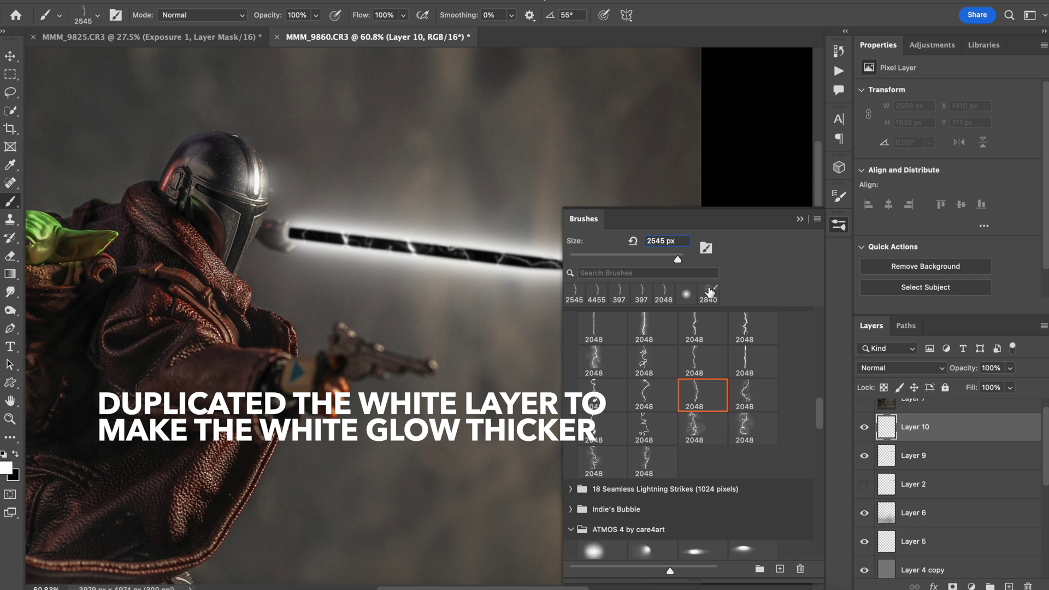
{"action": "left_click", "coordinate": [686, 294]}
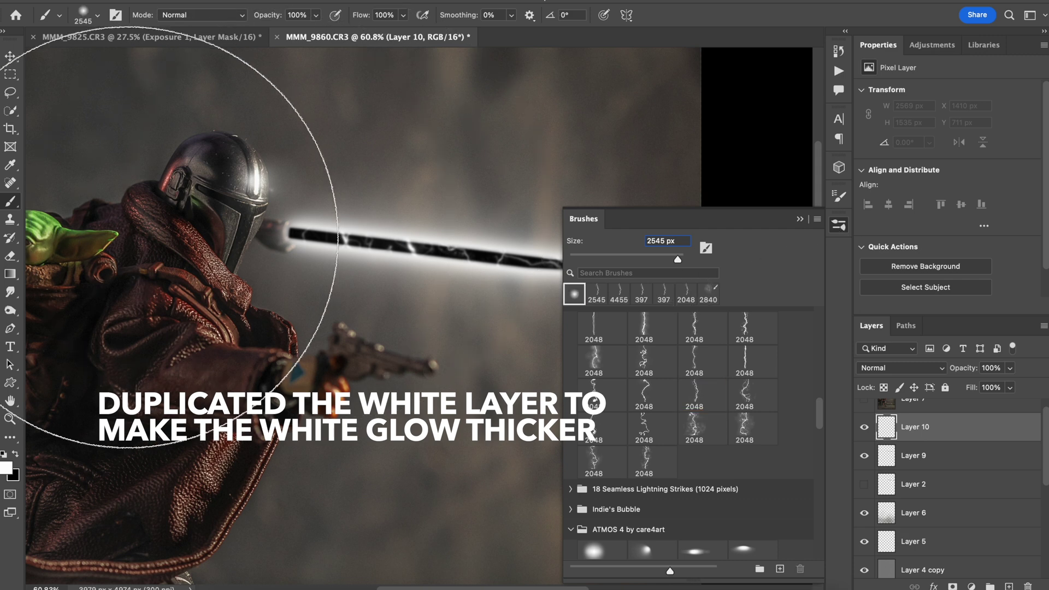
{"action": "key", "text": "bracketleft"}
{"action": "key", "text": "bracketleft"}
{"action": "key", "text": "bracketleft"}
{"action": "key", "text": "bracketleft"}
{"action": "key", "text": "bracketleft"}
{"action": "key", "text": "bracketleft"}
{"action": "key", "text": "bracketleft"}
{"action": "key", "text": "bracketleft"}
{"action": "key", "text": "bracketleft"}
{"action": "key", "text": "bracketleft"}
{"action": "key", "text": "bracketleft"}
{"action": "key", "text": "bracketleft"}
{"action": "key", "text": "bracketleft"}
{"action": "key", "text": "bracketleft"}
{"action": "key", "text": "bracketleft"}
{"action": "key", "text": "bracketleft"}
{"action": "key", "text": "bracketleft"}
{"action": "key", "text": "bracketleft"}
{"action": "key", "text": "bracketleft"}
{"action": "key", "text": "bracketleft"}
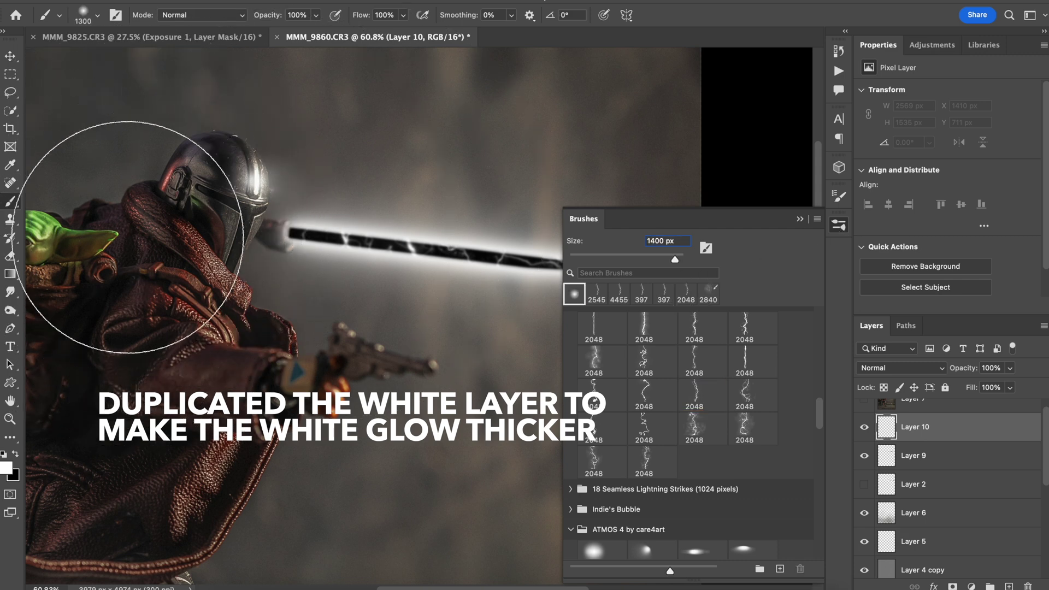
{"action": "key", "text": "bracketleft"}
{"action": "key", "text": "bracketleft"}
{"action": "key", "text": "bracketleft"}
{"action": "key", "text": "bracketleft"}
{"action": "key", "text": "bracketleft"}
{"action": "key", "text": "bracketleft"}
{"action": "left_click", "coordinate": [293, 235]}
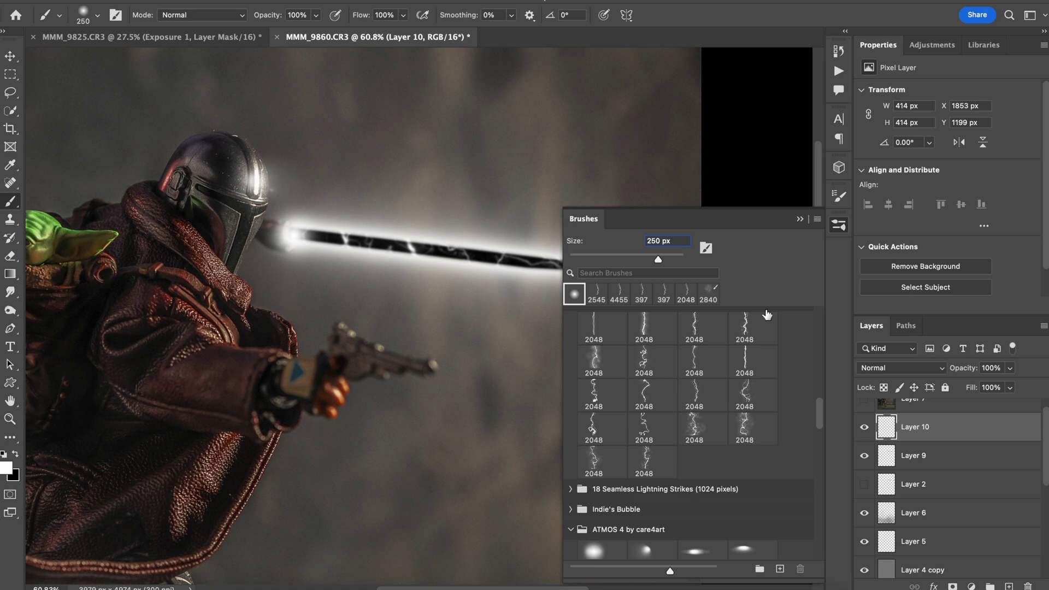
{"action": "key", "text": "super+z"}
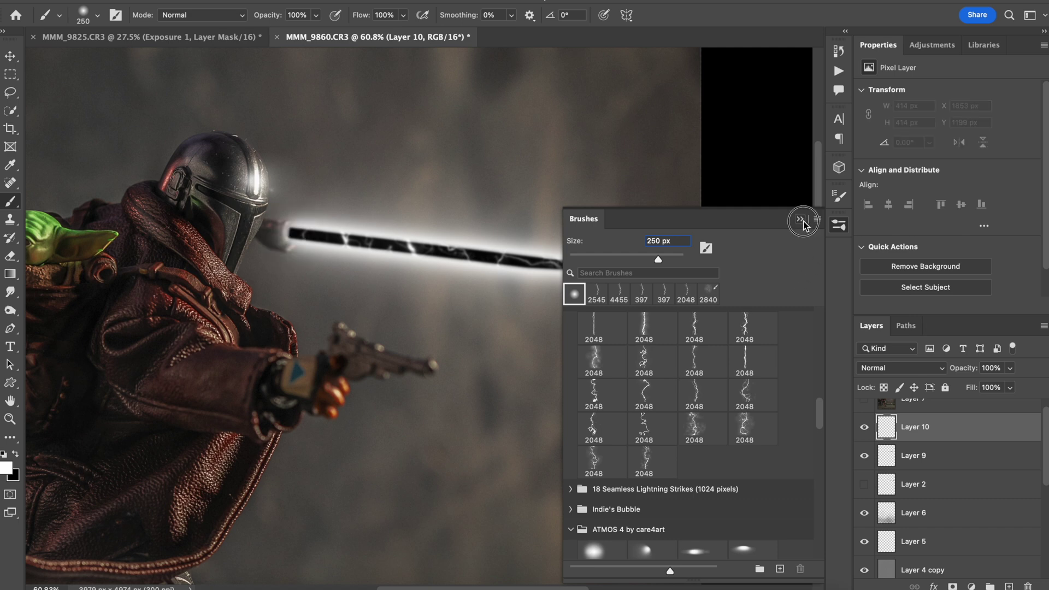
{"action": "left_click", "coordinate": [801, 219]}
{"action": "left_click", "coordinate": [293, 231]}
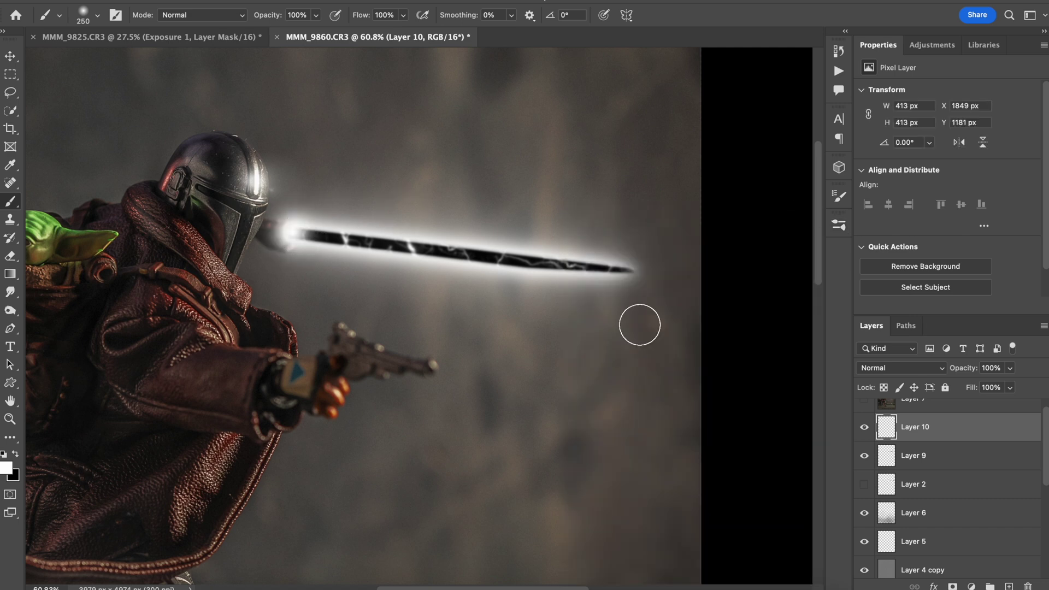
{"action": "key", "text": "super+z"}
{"action": "left_click", "coordinate": [285, 241]}
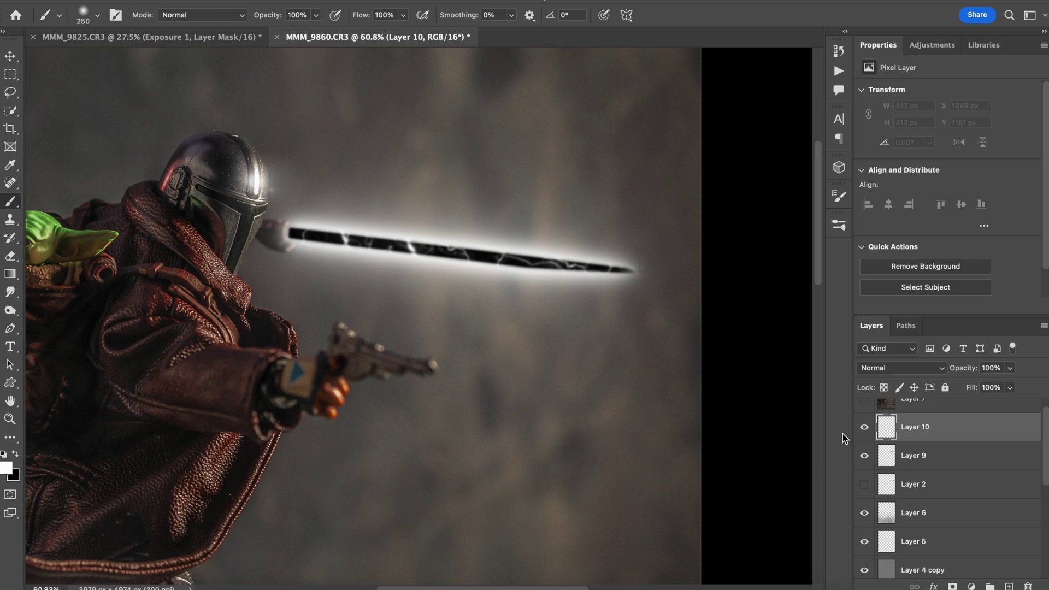
Step: Clip Layer 10 to Layer 9 and paint a 500 px soft white flare over the hilt
{"action": "left_click", "coordinate": [918, 442], "text": "alt"}
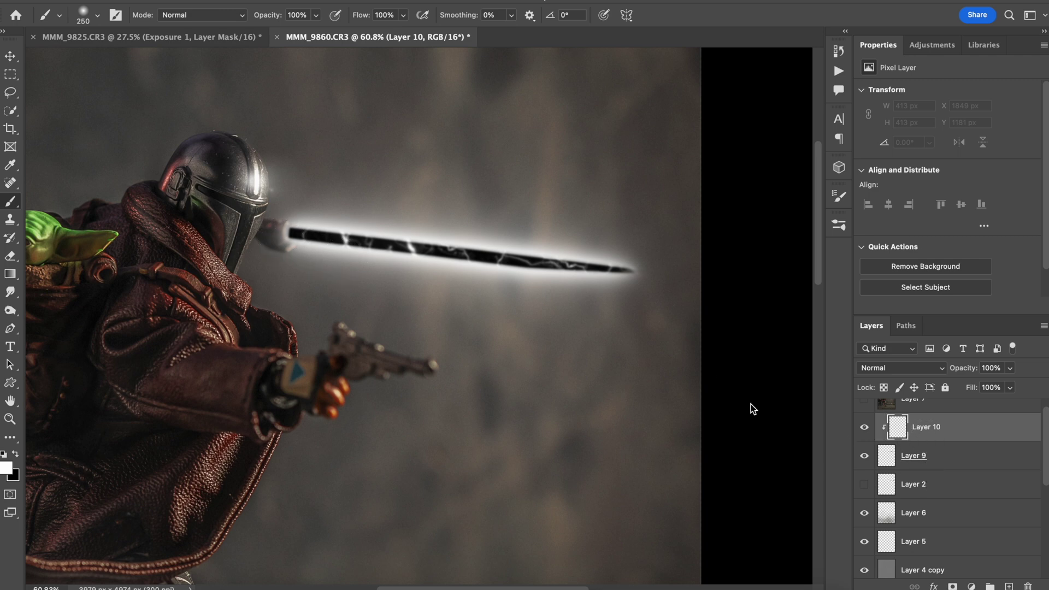
{"action": "left_click", "coordinate": [280, 233]}
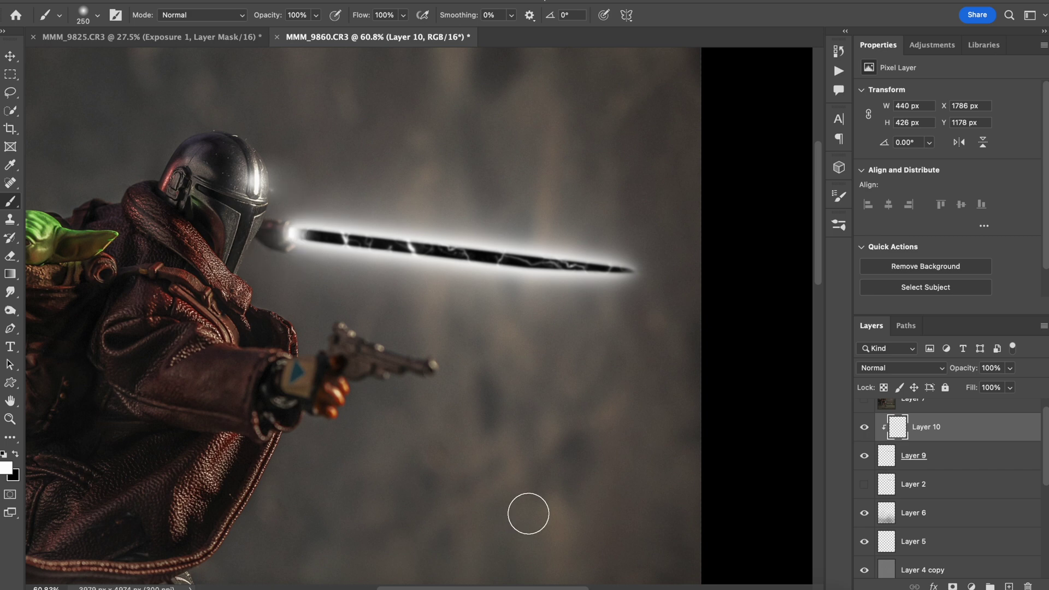
{"action": "scroll", "coordinate": [529, 514], "scroll_direction": "down", "scroll_amount": 5}
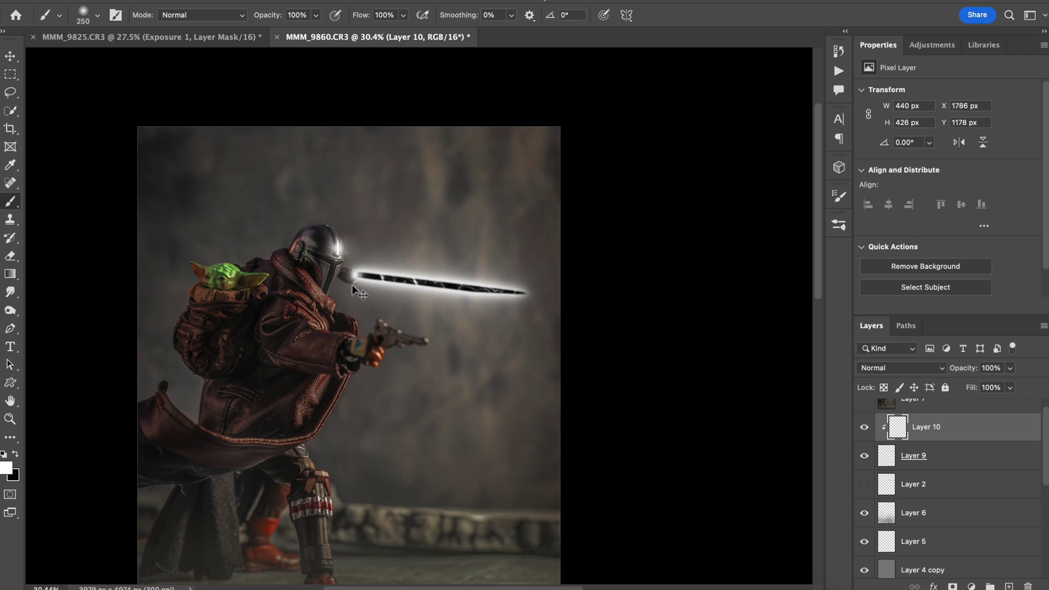
{"action": "key", "text": "super+z"}
{"action": "key", "text": "bracketright"}
{"action": "key", "text": "bracketright"}
{"action": "key", "text": "bracketright"}
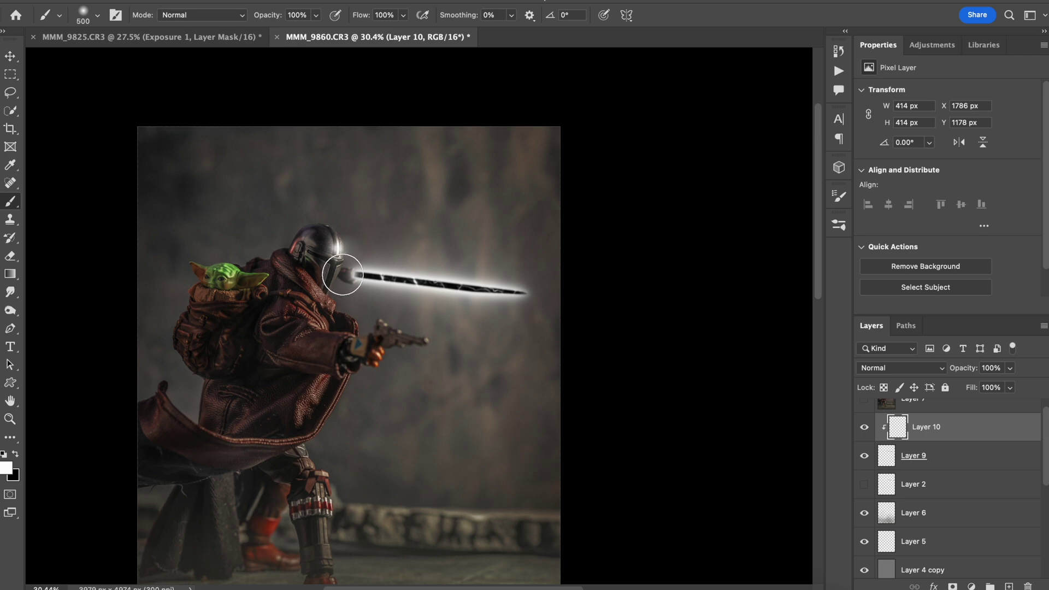
{"action": "left_click", "coordinate": [343, 275]}
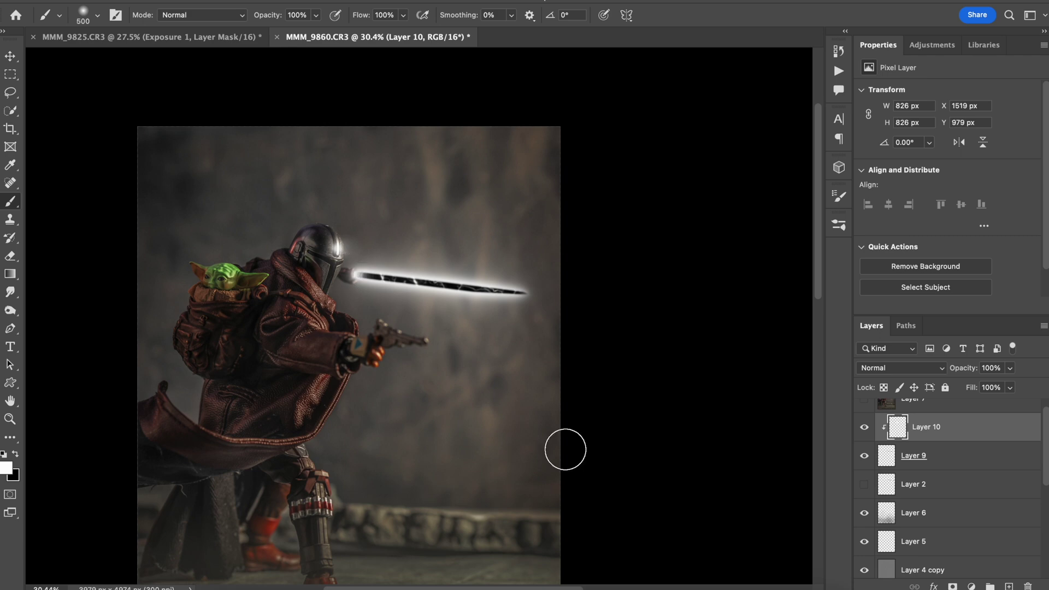
{"action": "key", "text": "super+equal"}
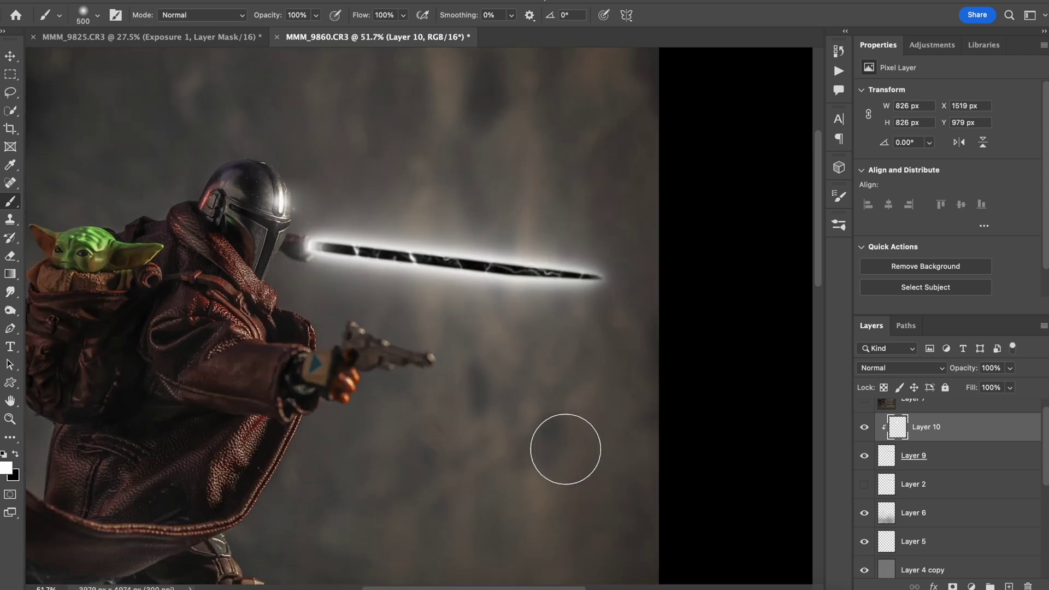
{"action": "left_click", "coordinate": [295, 246]}
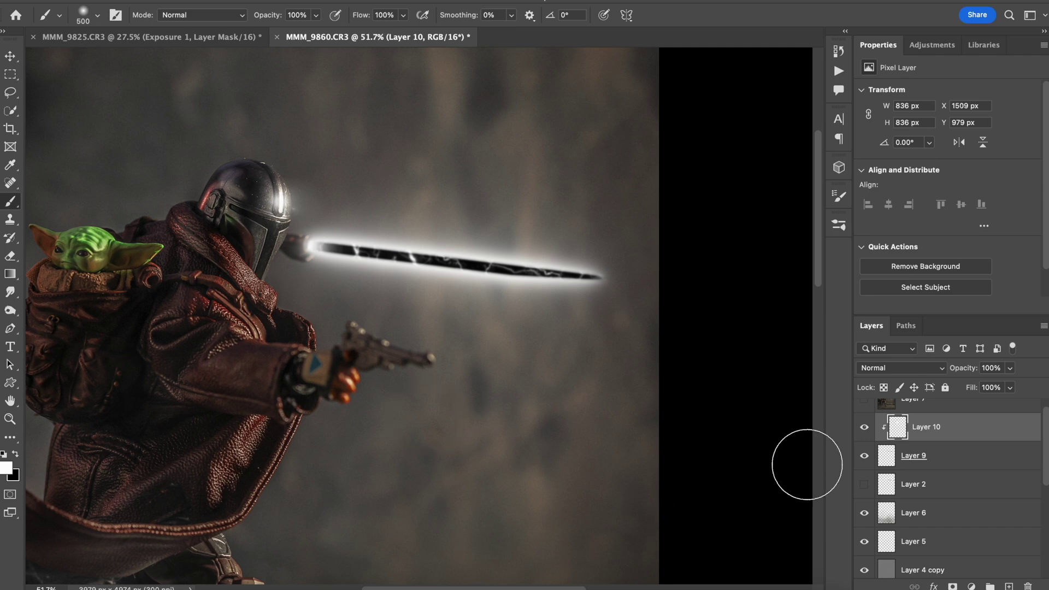
{"action": "left_click", "coordinate": [865, 427]}
{"action": "left_click", "coordinate": [866, 429]}
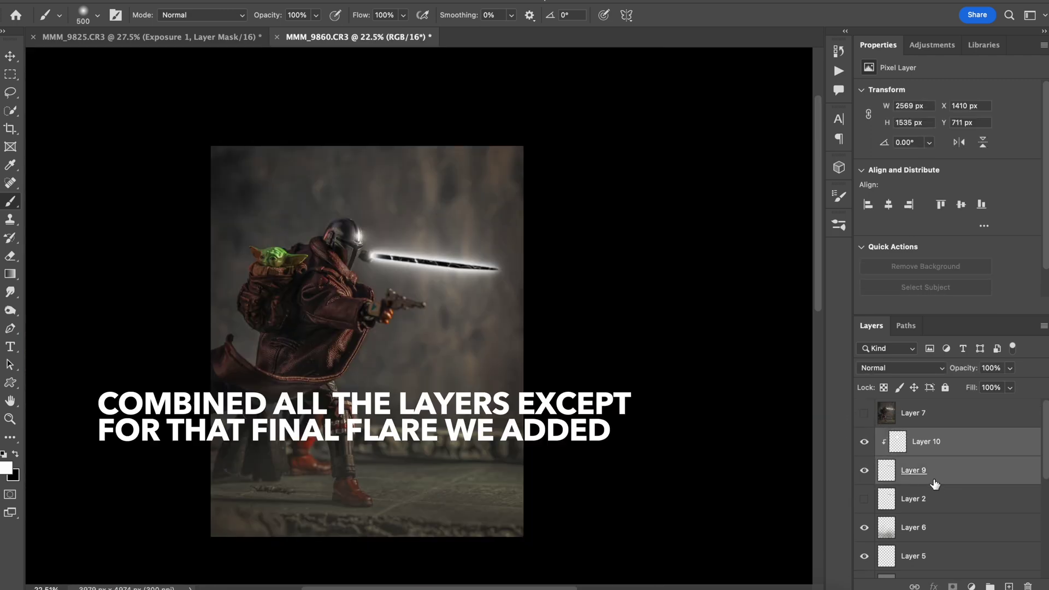
Step: Free-transform the saber layers, stretch them wider, and nudge them left and up
{"action": "key", "text": "ctrl+t"}
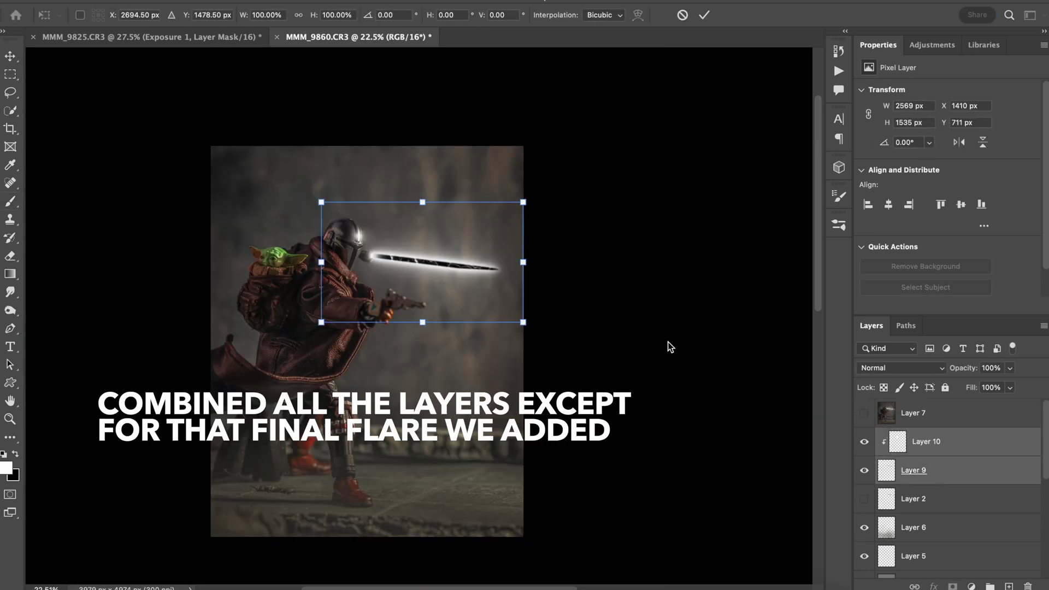
{"action": "scroll", "coordinate": [668, 346], "scroll_direction": "up", "scroll_amount": 5}
{"action": "scroll", "coordinate": [647, 339], "scroll_direction": "right", "scroll_amount": 3}
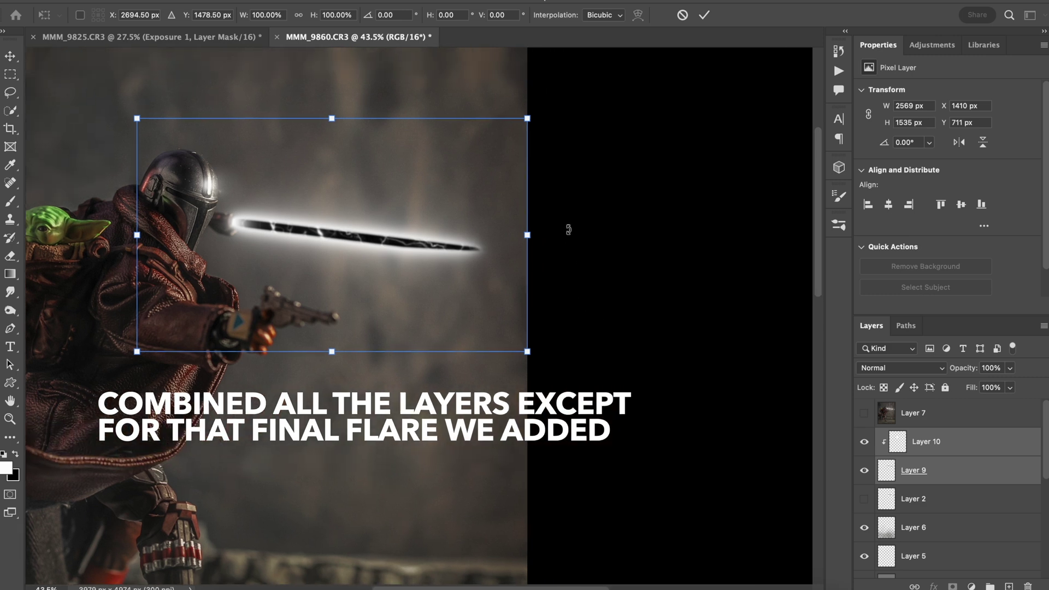
{"action": "left_click_drag", "start_coordinate": [528, 235], "coordinate": [556, 241]}
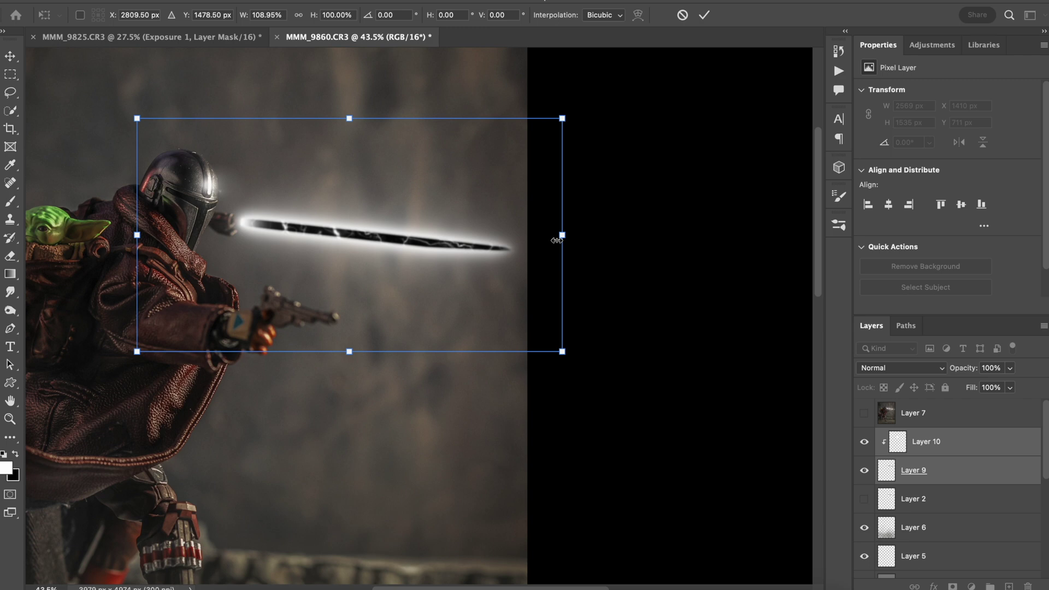
{"action": "key", "text": "Left"}
{"action": "key", "text": "Left"}
{"action": "key", "text": "Left"}
{"action": "key", "text": "Left"}
{"action": "key", "text": "Left"}
{"action": "key", "text": "Left"}
{"action": "key", "text": "Left"}
{"action": "key", "text": "Left"}
{"action": "key", "text": "Left"}
{"action": "key", "text": "Left"}
{"action": "key", "text": "Left"}
{"action": "key", "text": "Left"}
{"action": "key", "text": "Left"}
{"action": "key", "text": "Left"}
{"action": "key", "text": "Left"}
{"action": "key", "text": "Left"}
{"action": "key", "text": "Left"}
{"action": "key", "text": "Left"}
{"action": "key", "text": "Left"}
{"action": "key", "text": "Left"}
{"action": "key", "text": "Down"}
{"action": "key", "text": "Down"}
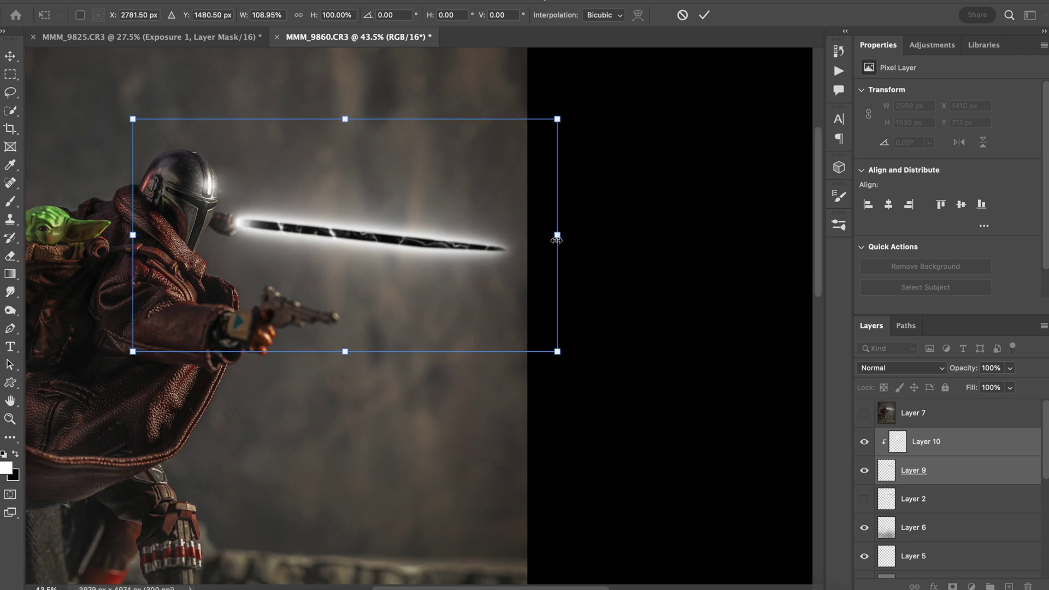
{"action": "key", "text": "Left"}
{"action": "key", "text": "Left"}
{"action": "key", "text": "Left"}
{"action": "key", "text": "Left"}
{"action": "key", "text": "Left"}
{"action": "key", "text": "Left"}
{"action": "key", "text": "Left"}
{"action": "key", "text": "Left"}
{"action": "key", "text": "Left"}
{"action": "key", "text": "Left"}
{"action": "key", "text": "Left"}
{"action": "key", "text": "Up"}
{"action": "key", "text": "Up"}
{"action": "key", "text": "Left"}
{"action": "key", "text": "Left"}
{"action": "key", "text": "Left"}
{"action": "key", "text": "Left"}
{"action": "key", "text": "Left"}
{"action": "key", "text": "Left"}
{"action": "key", "text": "Left"}
{"action": "key", "text": "Left"}
{"action": "key", "text": "Left"}
{"action": "key", "text": "Left"}
{"action": "key", "text": "Left"}
{"action": "key", "text": "Left"}
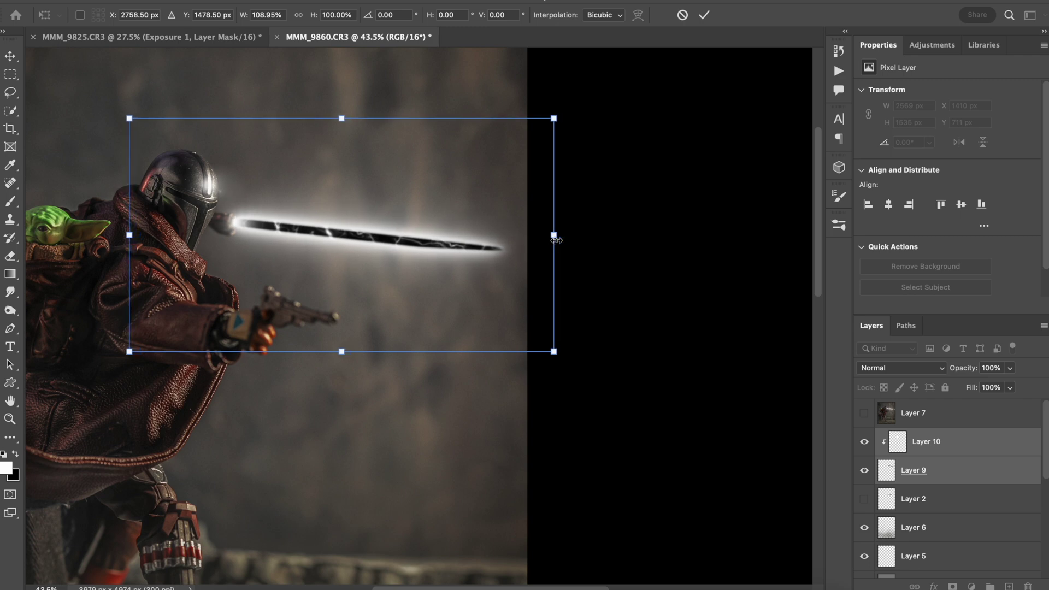
{"action": "key", "text": "Left"}
{"action": "key", "text": "Left"}
{"action": "key", "text": "Left"}
{"action": "key", "text": "Left"}
{"action": "key", "text": "Left"}
{"action": "key", "text": "Left"}
{"action": "key", "text": "Left"}
{"action": "key", "text": "Left"}
{"action": "key", "text": "Left"}
{"action": "key", "text": "Left"}
{"action": "key", "text": "Left"}
{"action": "key", "text": "Up"}
{"action": "key", "text": "Up"}
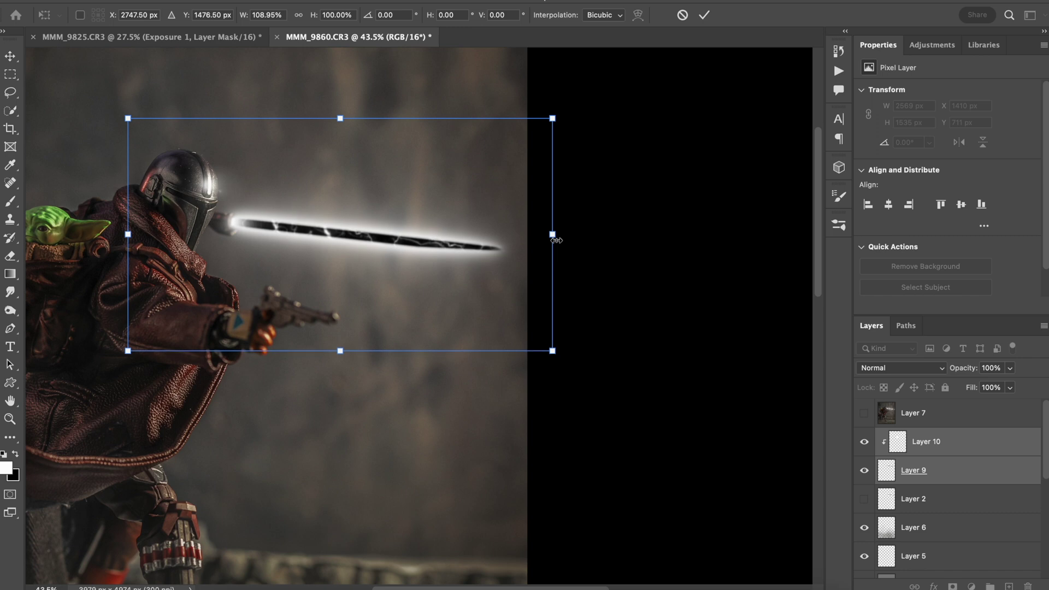
Step: Enlarge the saber to about 122% width, align it with the hilt, and commit
{"action": "left_click_drag", "start_coordinate": [555, 240], "coordinate": [603, 236]}
{"action": "left_click_drag", "start_coordinate": [410, 230], "coordinate": [390, 236]}
{"action": "key", "text": "super+equal"}
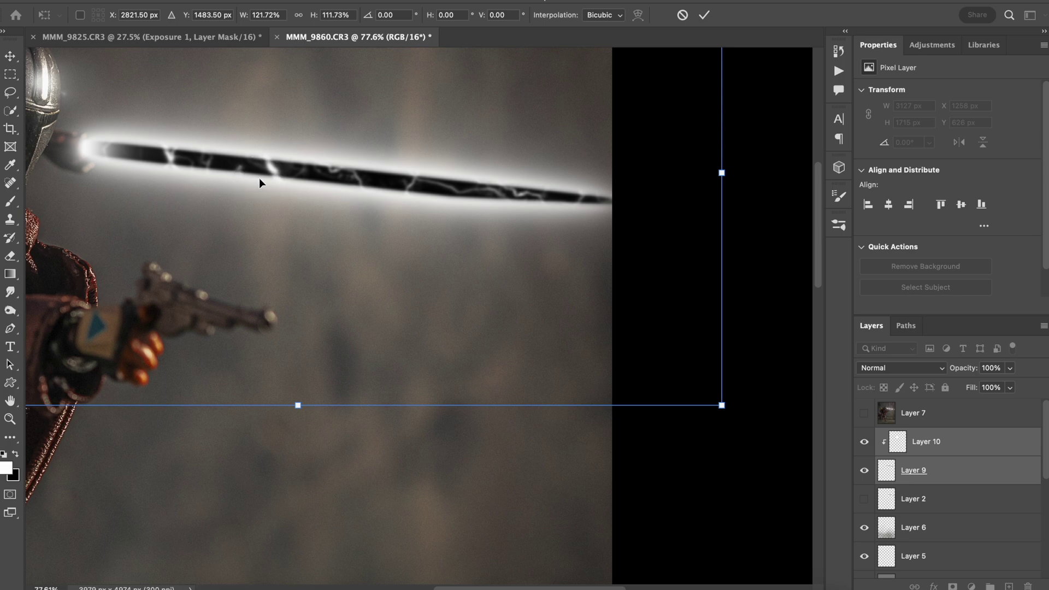
{"action": "key", "text": "Return"}
{"action": "key", "text": "b"}
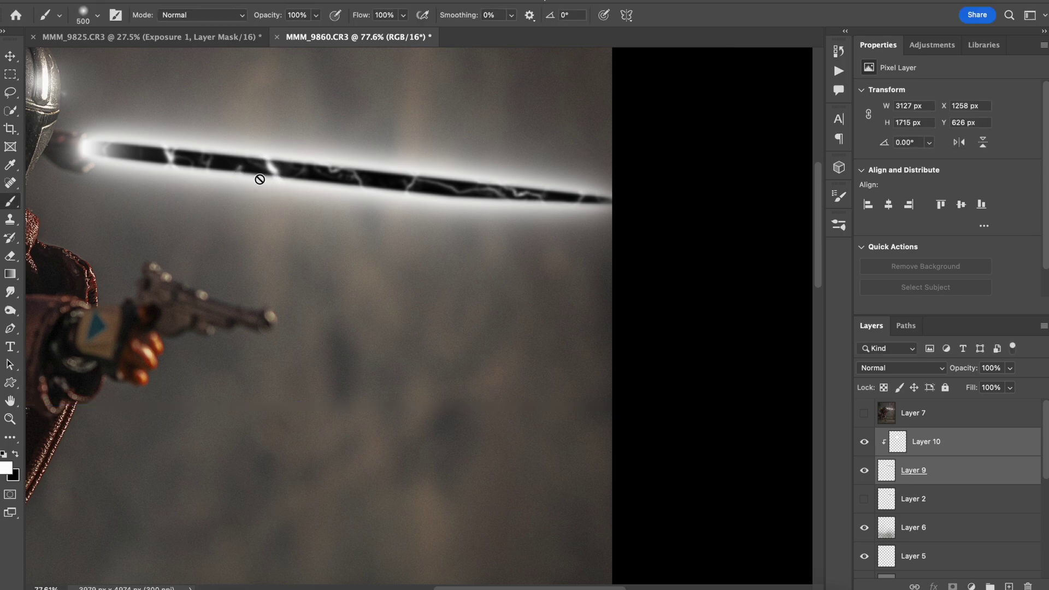
{"action": "left_click", "coordinate": [97, 14]}
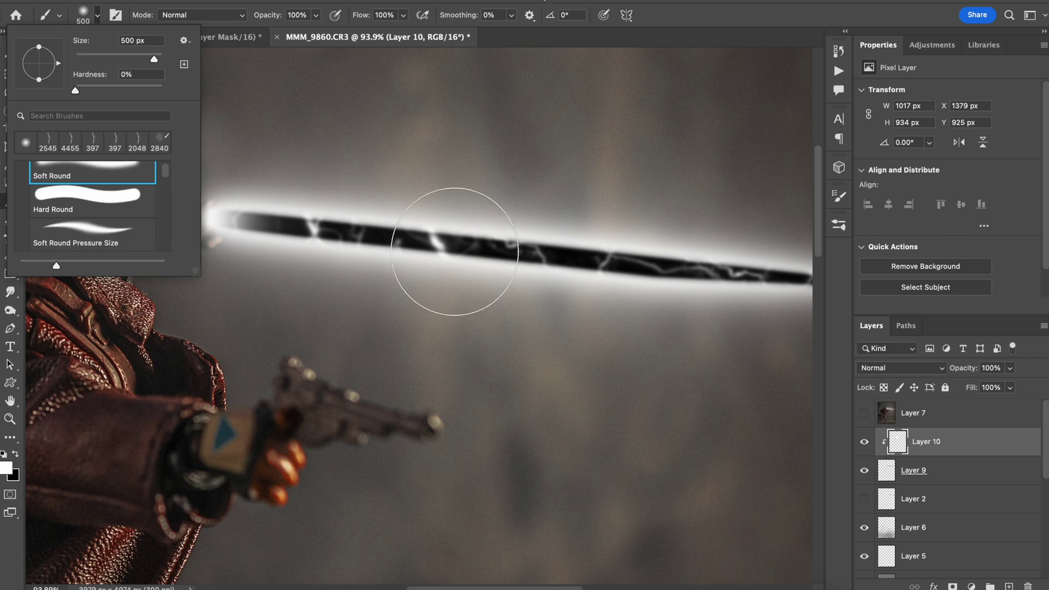
Step: Shrink the brush and try short white test strokes on the blade
{"action": "left_click", "coordinate": [483, 243]}
{"action": "key", "text": "ctrl+z"}
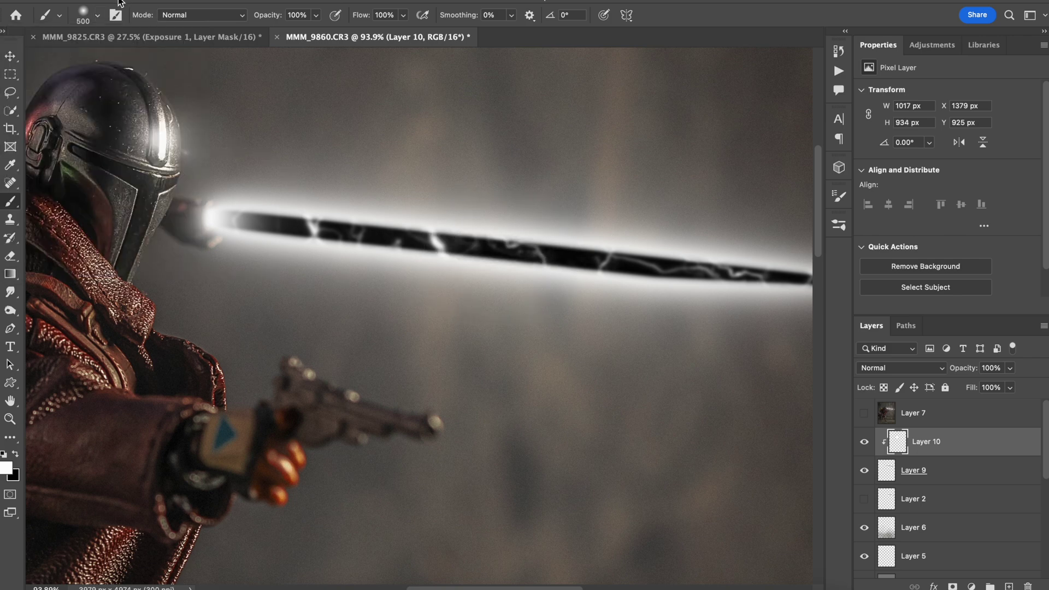
{"action": "key", "text": "bracketleft"}
{"action": "key", "text": "bracketleft"}
{"action": "key", "text": "bracketleft"}
{"action": "key", "text": "bracketleft"}
{"action": "key", "text": "bracketleft"}
{"action": "key", "text": "bracketleft"}
{"action": "key", "text": "bracketleft"}
{"action": "key", "text": "bracketleft"}
{"action": "key", "text": "bracketleft"}
{"action": "key", "text": "bracketleft"}
{"action": "key", "text": "bracketleft"}
{"action": "key", "text": "bracketleft"}
{"action": "left_click_drag", "start_coordinate": [501, 266], "coordinate": [508, 257]}
{"action": "key", "text": "super+z"}
{"action": "left_click_drag", "start_coordinate": [577, 262], "coordinate": [586, 260]}
{"action": "key", "text": "super+z"}
Step: Lower brush opacity to 40% and paint five thin lightning lines along the blade
{"action": "left_click_drag", "start_coordinate": [274, 16], "coordinate": [260, 19]}
{"action": "left_click_drag", "start_coordinate": [248, 19], "coordinate": [232, 22]}
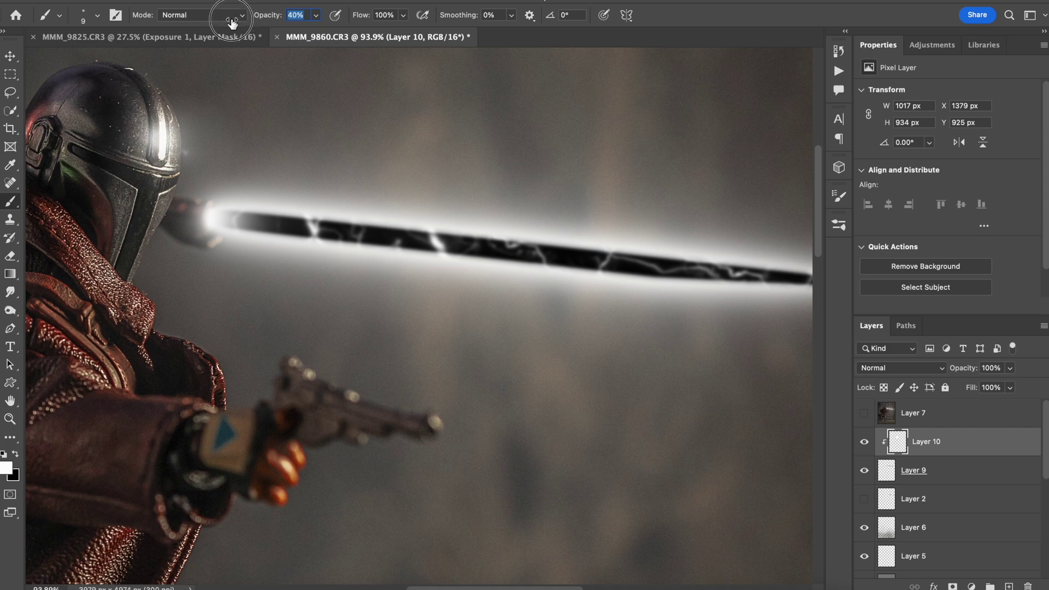
{"action": "mouse_move", "coordinate": [557, 268]}
{"action": "left_mouse_down"}
{"action": "mouse_move", "coordinate": [573, 255]}
{"action": "mouse_move", "coordinate": [583, 270]}
{"action": "mouse_move", "coordinate": [582, 251]}
{"action": "left_mouse_up"}
{"action": "left_click_drag", "start_coordinate": [396, 223], "coordinate": [390, 239]}
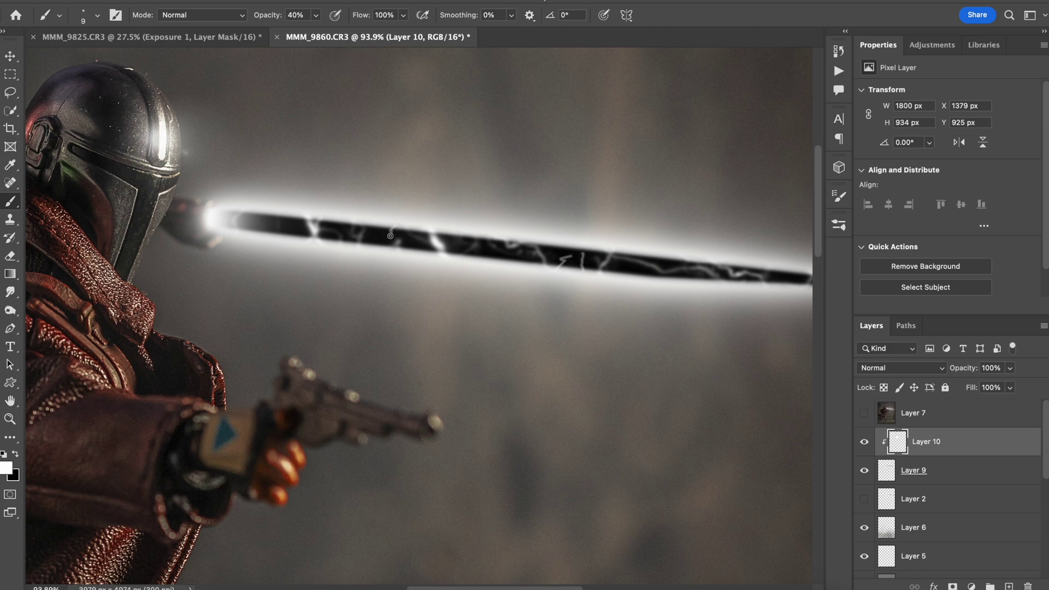
{"action": "mouse_move", "coordinate": [289, 234]}
{"action": "left_mouse_down"}
{"action": "mouse_move", "coordinate": [294, 219]}
{"action": "mouse_move", "coordinate": [300, 229]}
{"action": "left_mouse_up"}
{"action": "mouse_move", "coordinate": [636, 263]}
{"action": "left_mouse_down"}
{"action": "mouse_move", "coordinate": [652, 265]}
{"action": "mouse_move", "coordinate": [614, 259]}
{"action": "left_mouse_up"}
{"action": "mouse_move", "coordinate": [507, 241]}
{"action": "left_mouse_down"}
{"action": "mouse_move", "coordinate": [503, 256]}
{"action": "mouse_move", "coordinate": [513, 250]}
{"action": "mouse_move", "coordinate": [499, 259]}
{"action": "left_mouse_up"}
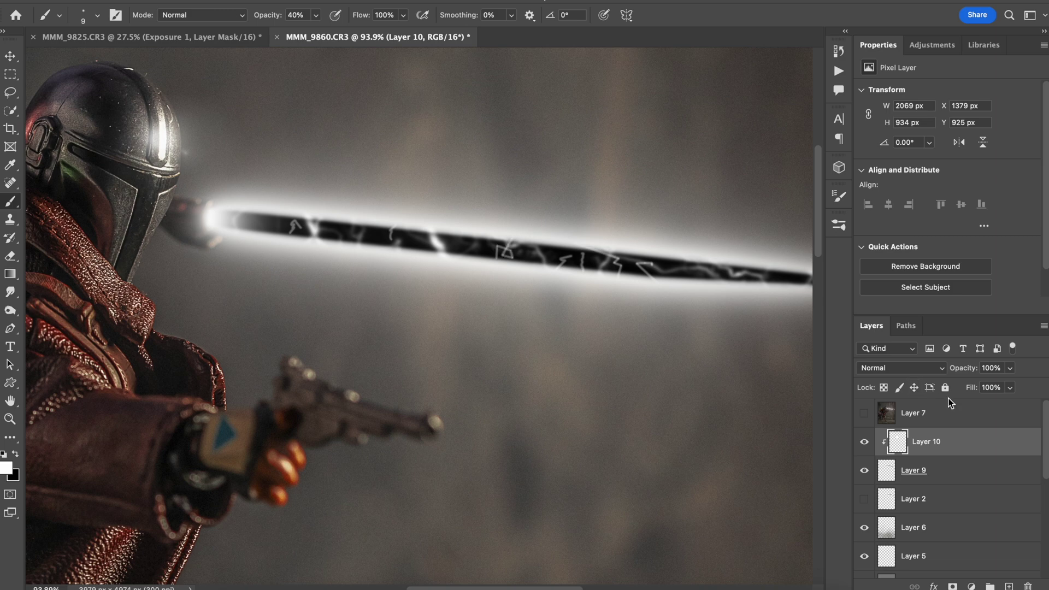
Step: Soften the painted lightning lines with a 4.9-pixel Gaussian Blur
{"action": "left_click", "coordinate": [306, 0]}
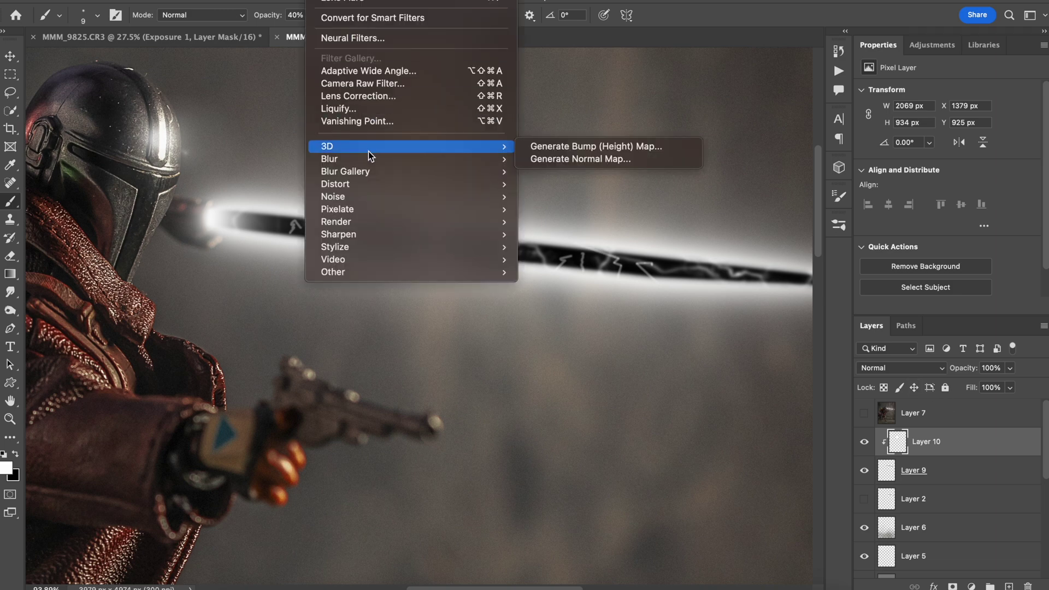
{"action": "mouse_move", "coordinate": [368, 155]}
{"action": "left_click", "coordinate": [558, 211]}
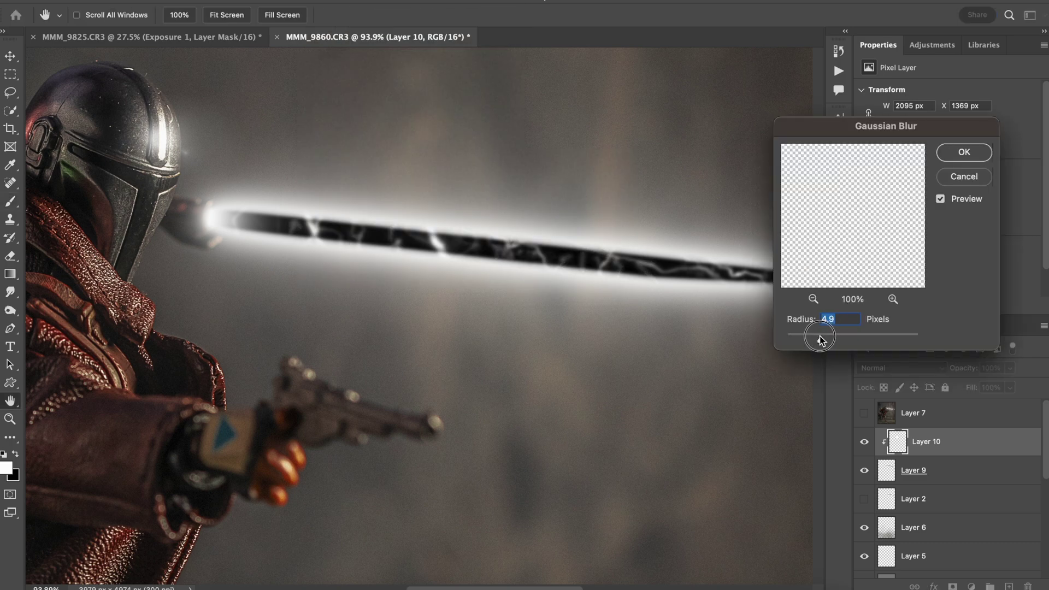
{"action": "left_click_drag", "start_coordinate": [815, 337], "coordinate": [816, 336]}
{"action": "left_click", "coordinate": [961, 153]}
{"action": "key", "text": "b"}
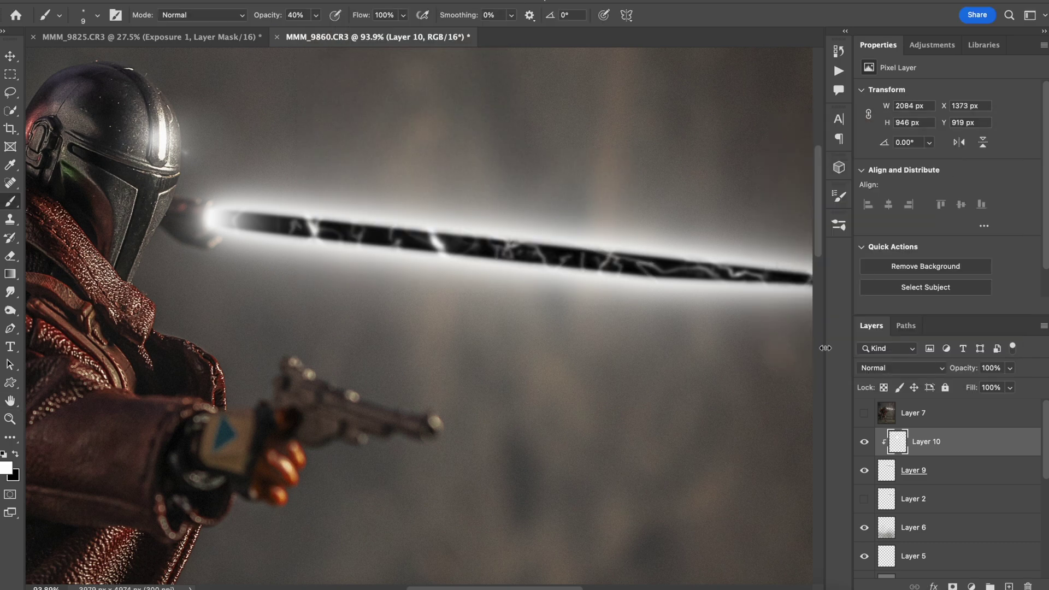